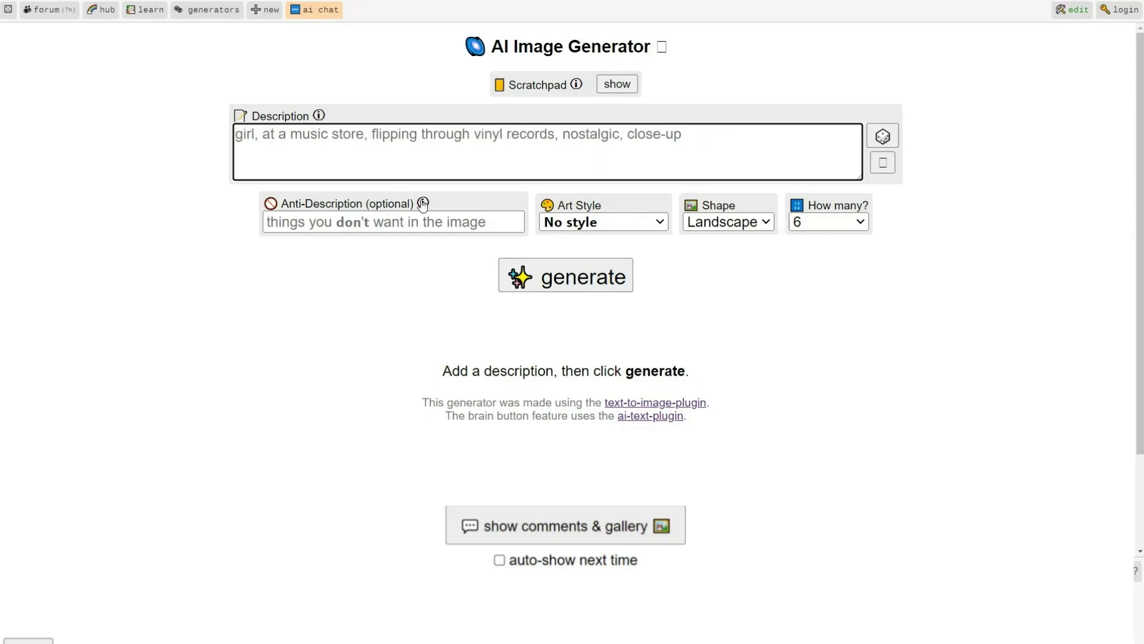
# Bring up the Perchance AI Image Generator page with its empty prompt and default settings.
pyautogui.moveTo(423, 204)
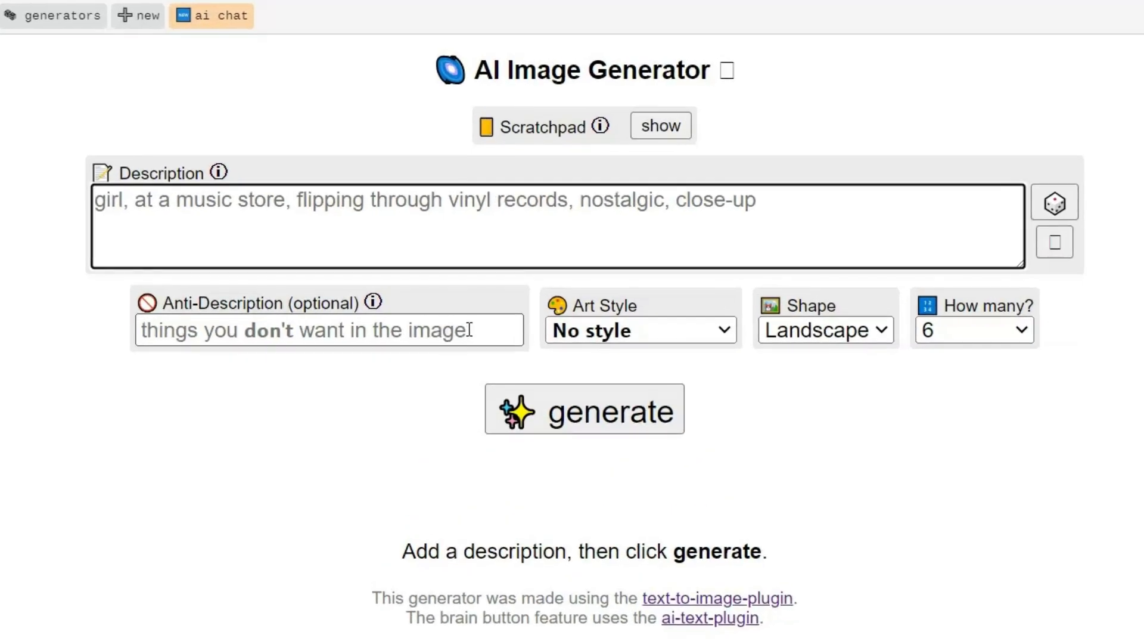
pyautogui.click(722, 329)
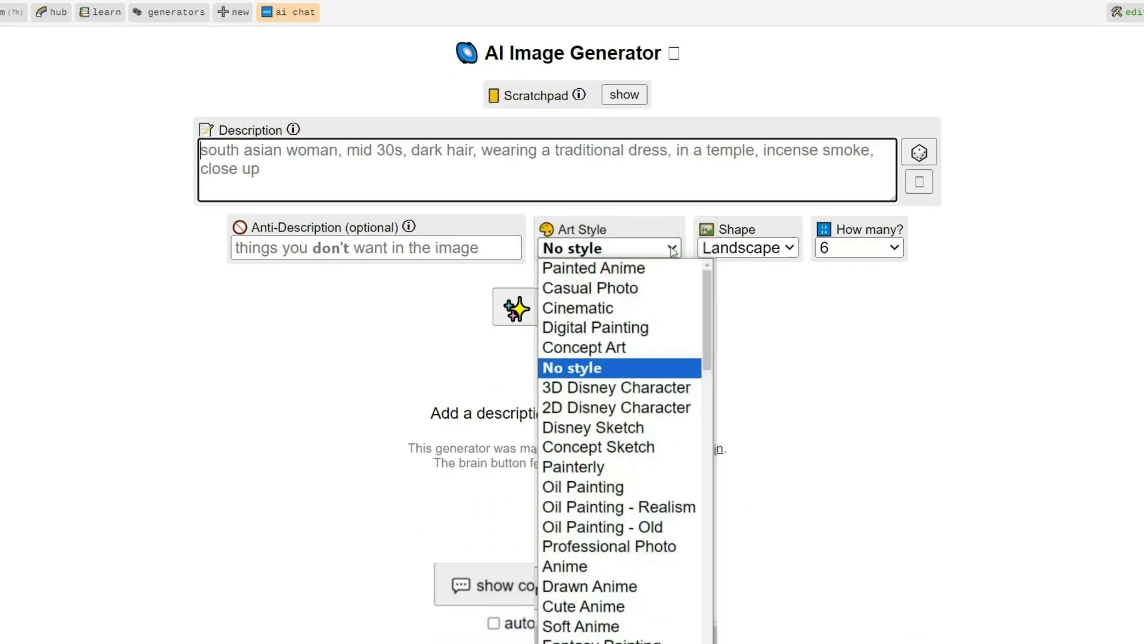
pyautogui.scroll(-15, 614, 418)
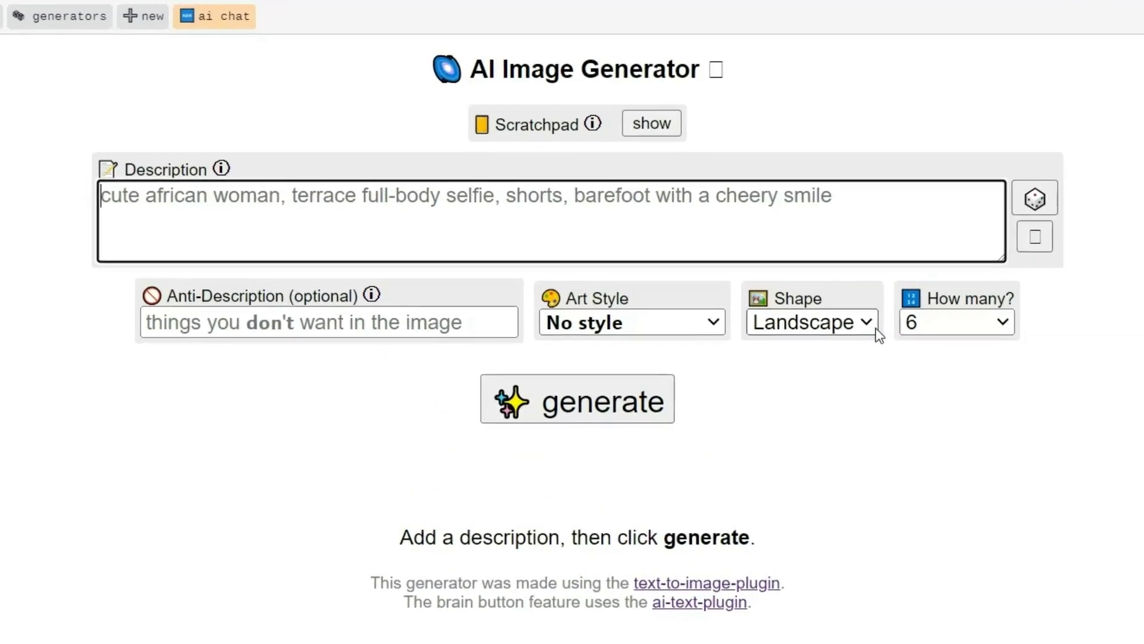
pyautogui.click(873, 327)
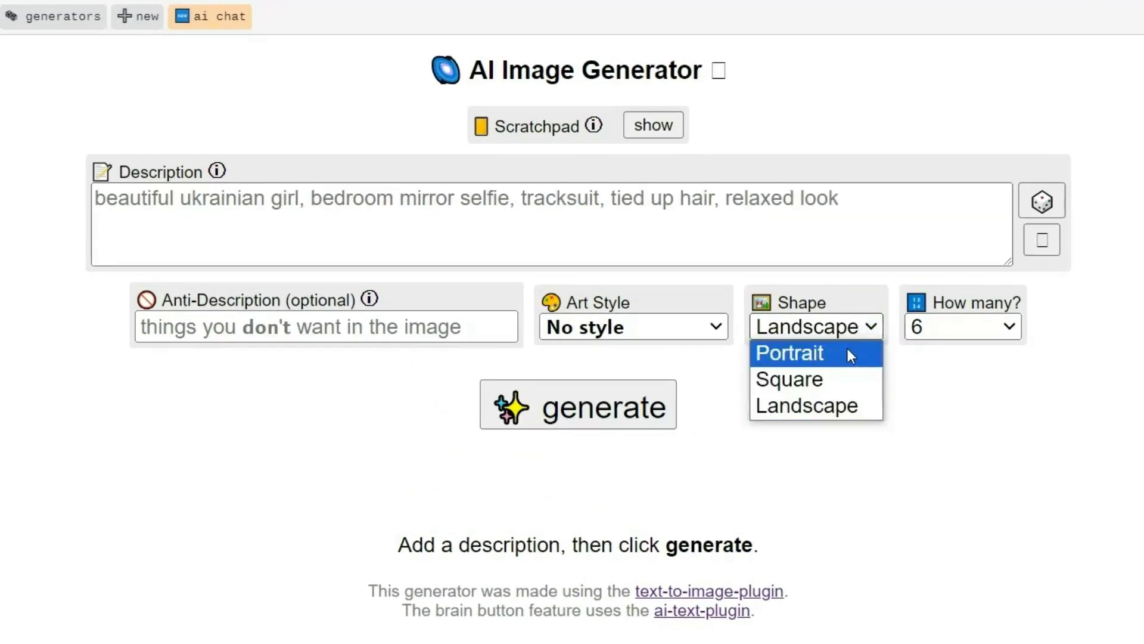
pyautogui.click(847, 404)
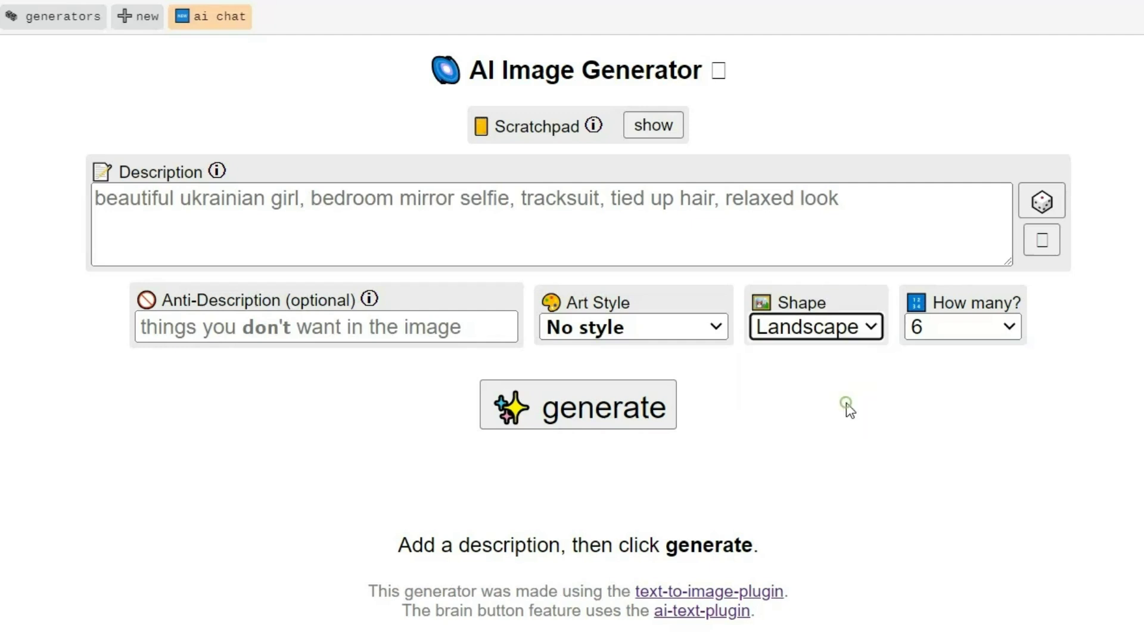
pyautogui.click(1008, 325)
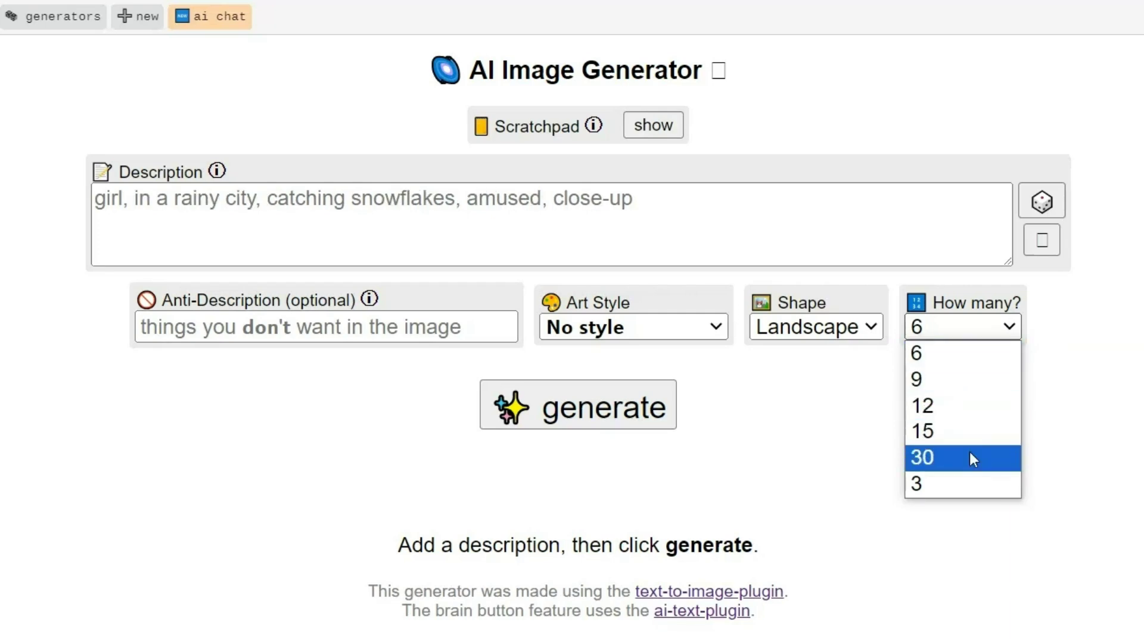
pyautogui.click(971, 352)
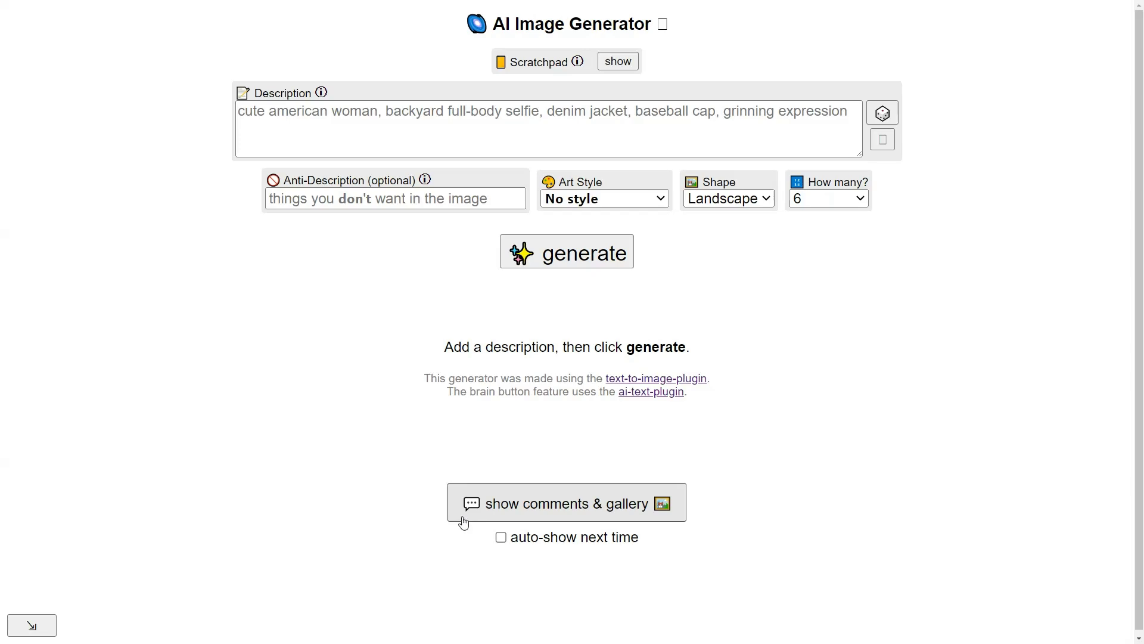
# Reveal the community comments and image gallery and scroll through it.
pyautogui.click(568, 517)
pyautogui.scroll(-5, 568, 517)
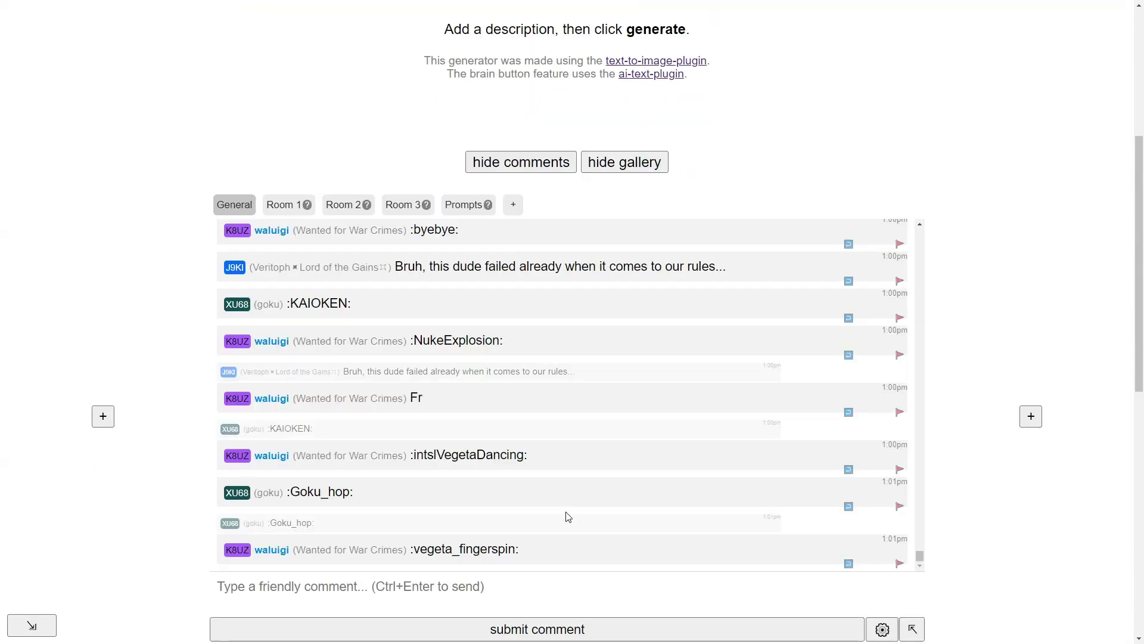
pyautogui.scroll(-10, 985, 361)
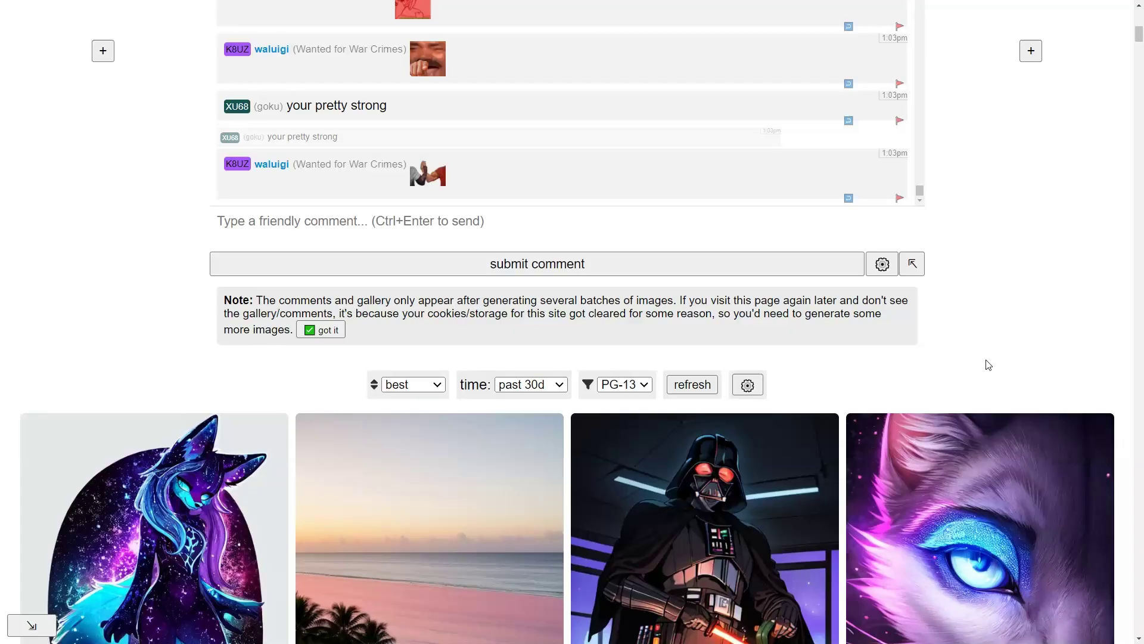
pyautogui.scroll(-5, 985, 359)
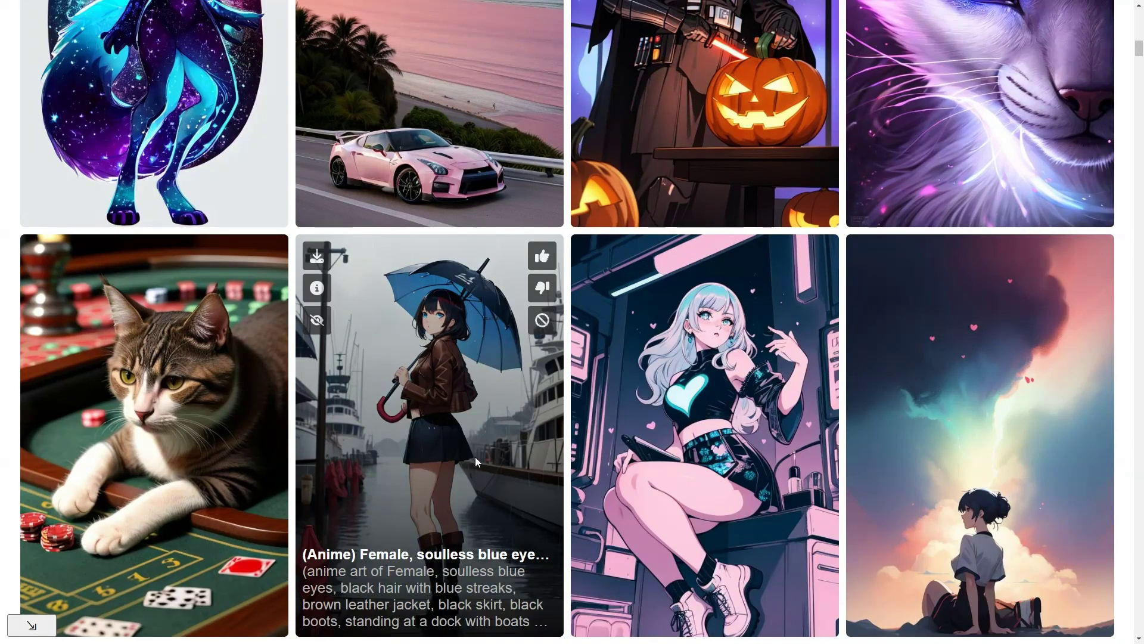
pyautogui.scroll(-4, 475, 460)
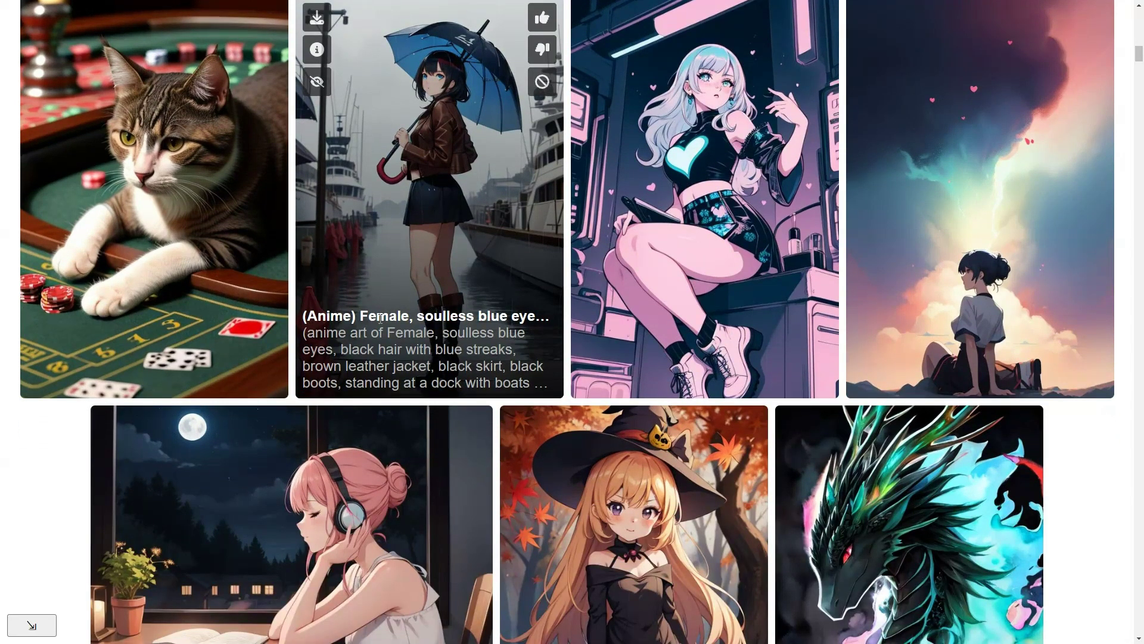
# Inspect the umbrella-girl image's prompt and negative prompt, then close the details.
pyautogui.click(427, 351)
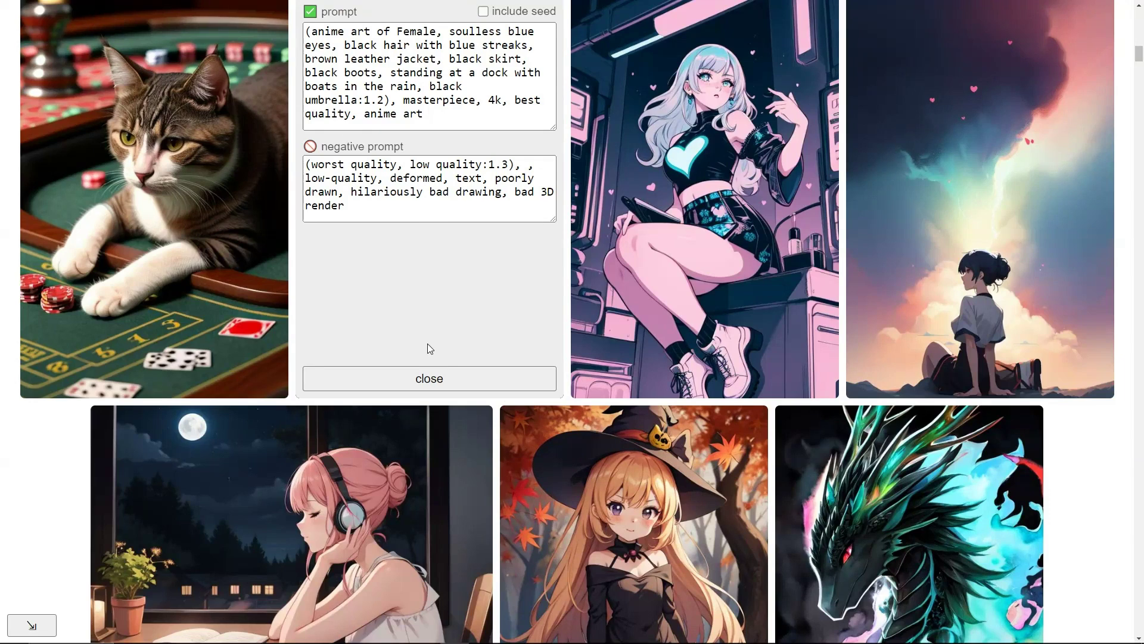
pyautogui.moveTo(311, 31); pyautogui.dragTo(426, 115)
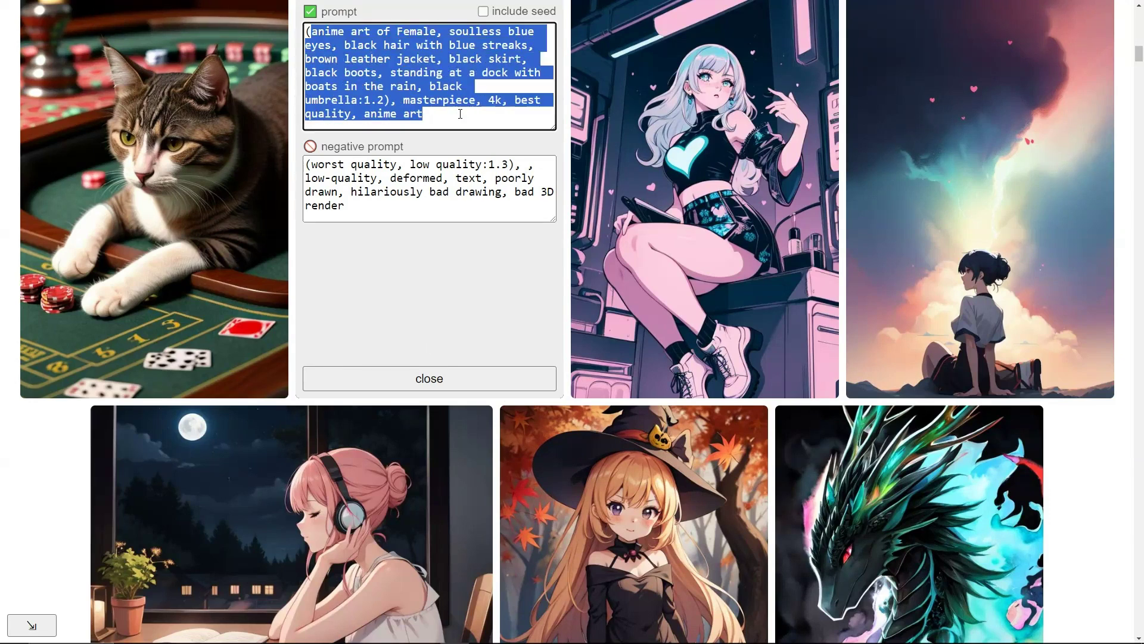
pyautogui.moveTo(309, 164); pyautogui.dragTo(370, 212)
pyautogui.click(418, 249)
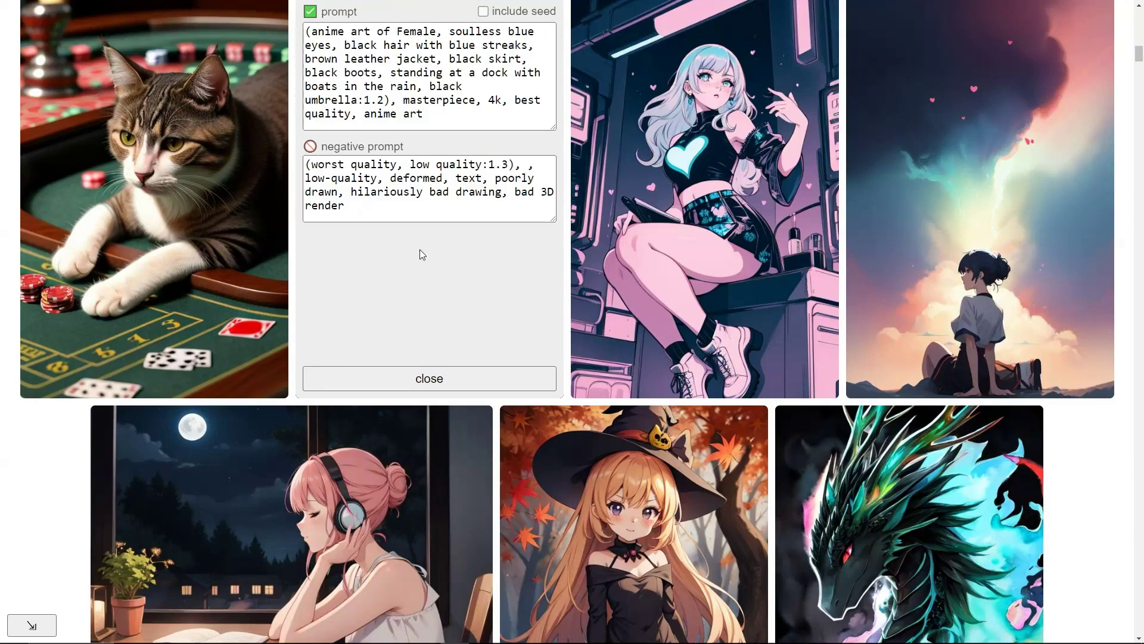
pyautogui.click(427, 377)
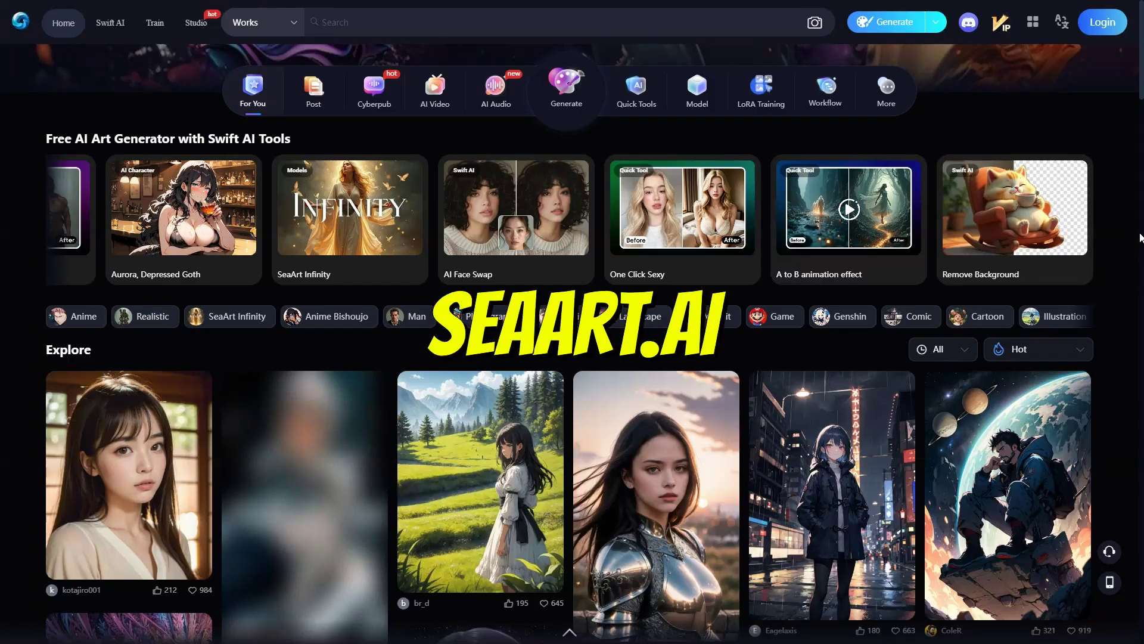
# Open the pink-sweater coffee image's detail page.
pyautogui.scroll(-5, 572, 322)
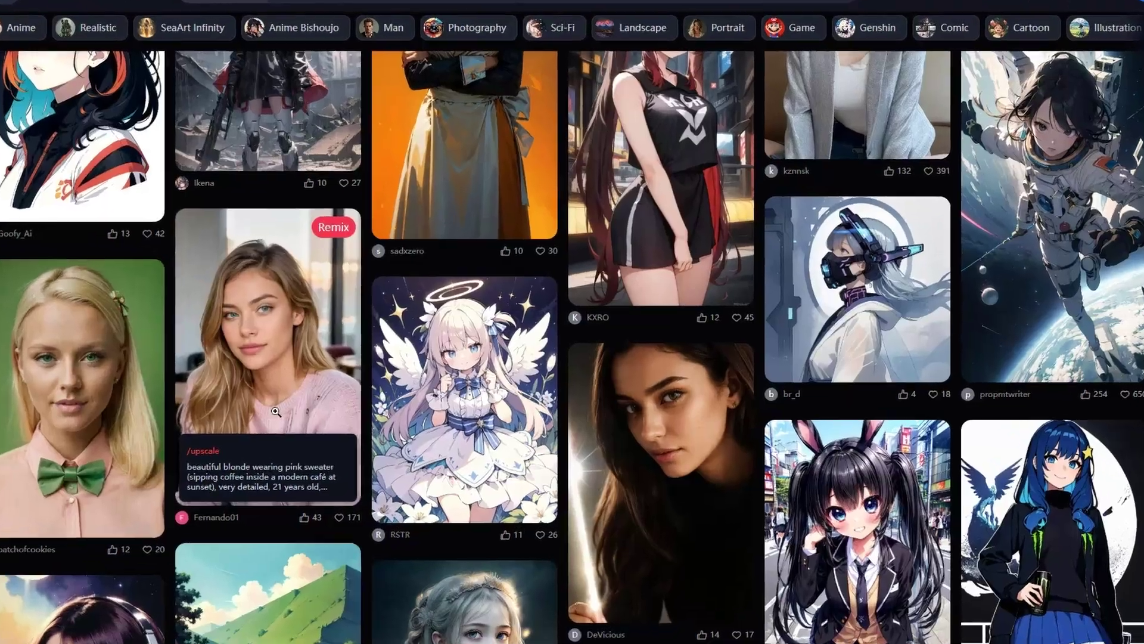
pyautogui.click(306, 358)
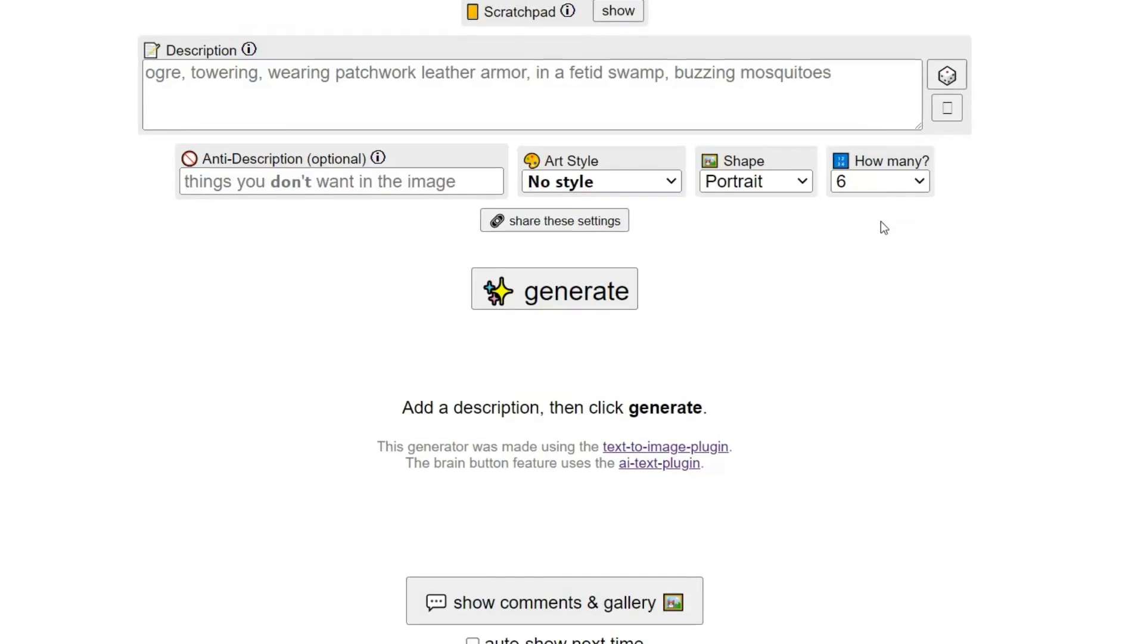
pyautogui.scroll(1, 881, 225)
# Replace the description with the pasted pink-sweater coffee-drinking woman prompt.
pyautogui.hotkey('ctrl', 'a')
pyautogui.press('BackSpace')
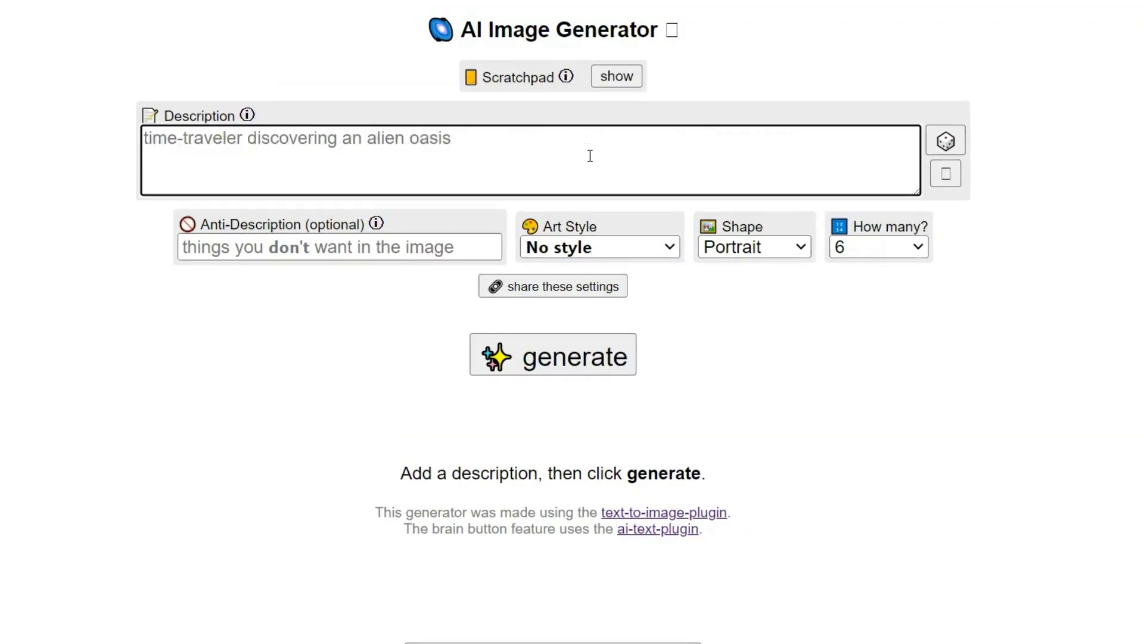
pyautogui.hotkey('ctrl', 'v')
pyautogui.scroll(2, 590, 155)
# Choose Casual Photo style and Landscape shape, then generate the images.
pyautogui.click(610, 255)
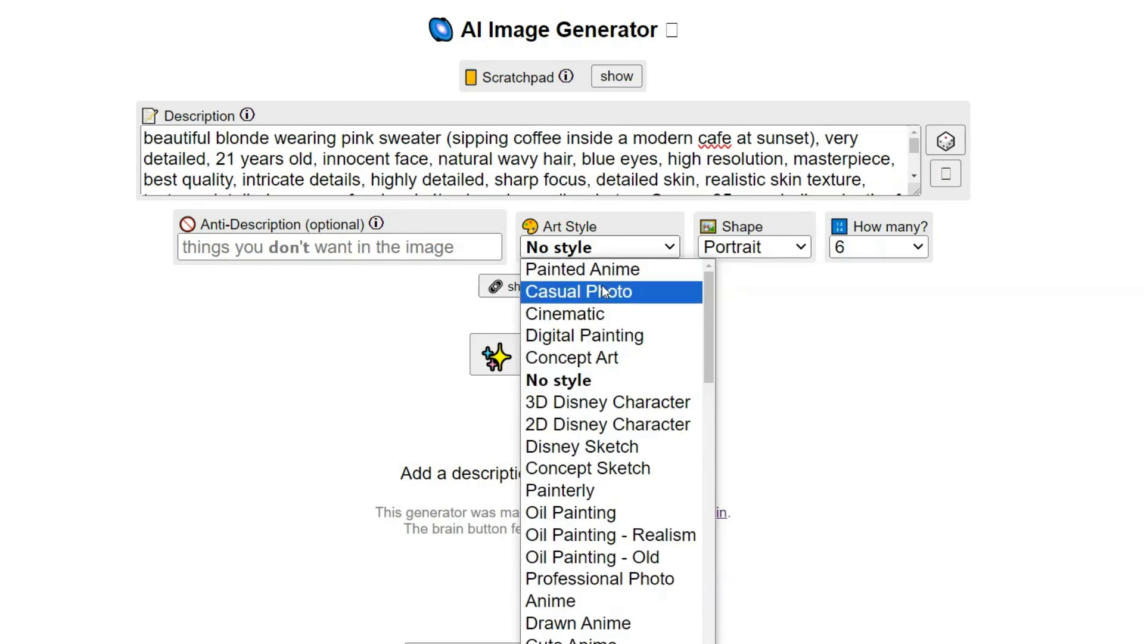
pyautogui.click(601, 291)
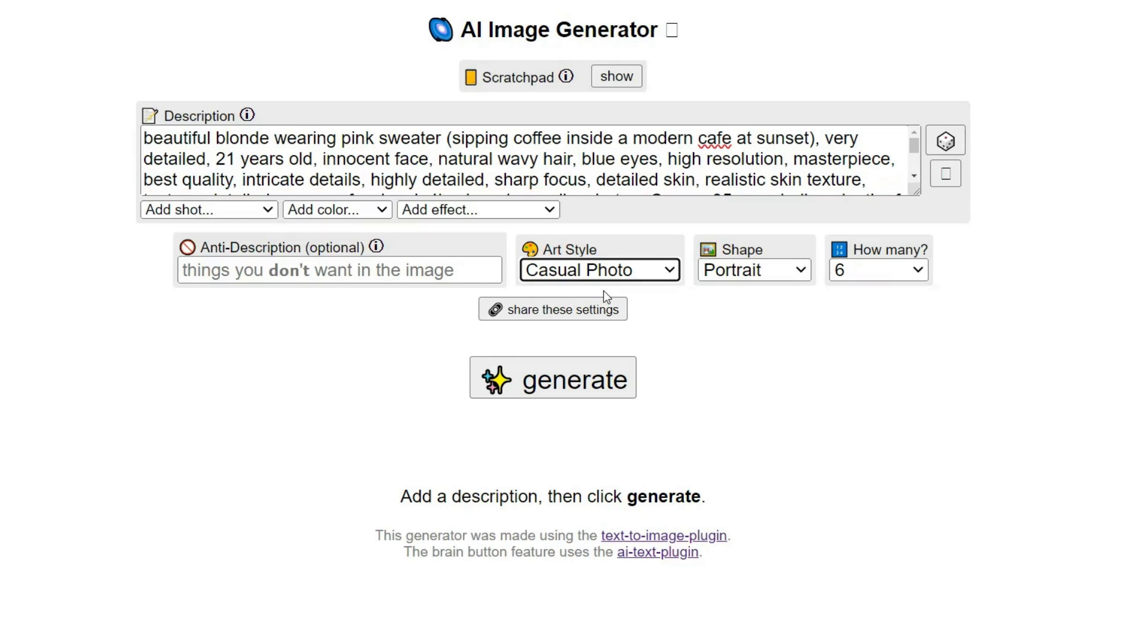
pyautogui.click(765, 275)
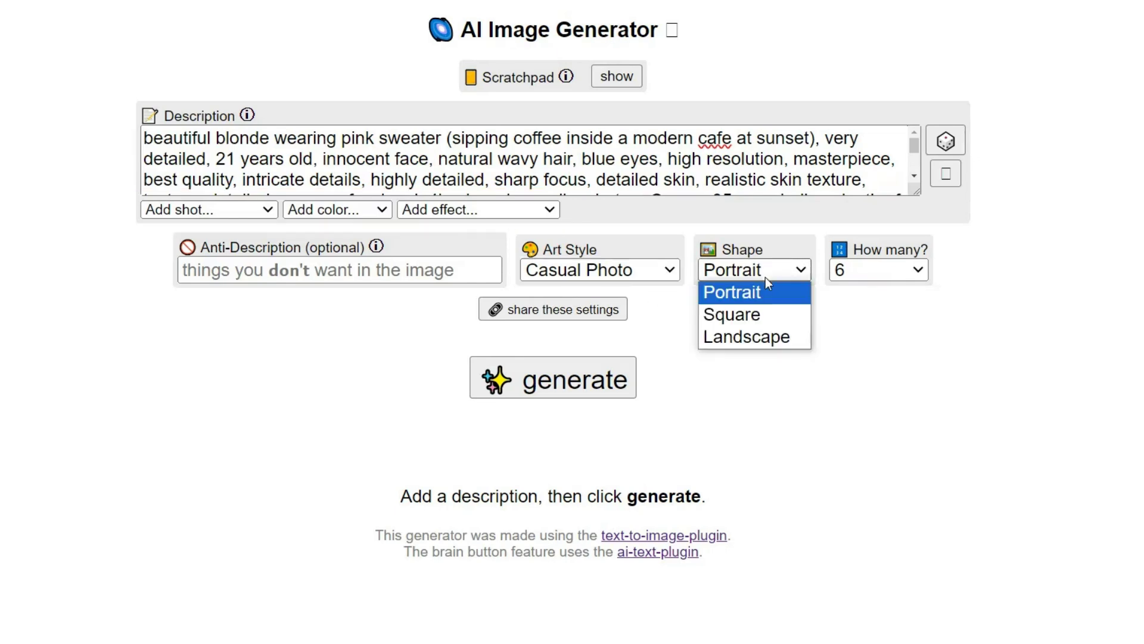
pyautogui.click(761, 335)
pyautogui.click(593, 382)
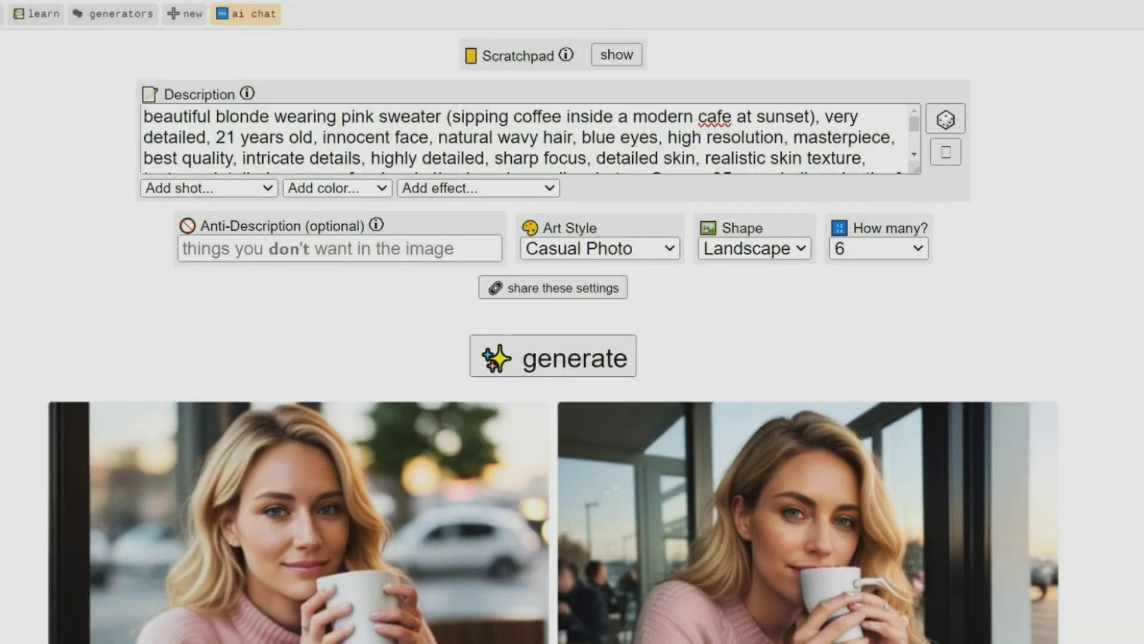
# Switch the art style to Professional Photo and review the regenerated coffee portraits.
pyautogui.scroll(-6, 572, 322)
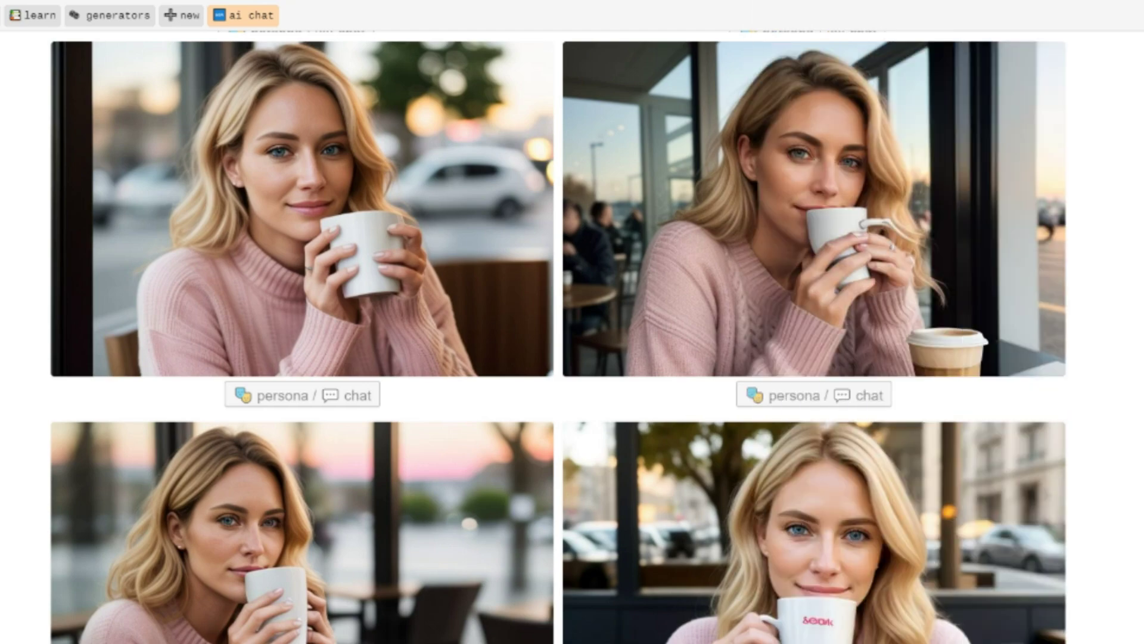
pyautogui.scroll(6, 793, 358)
pyautogui.click(670, 249)
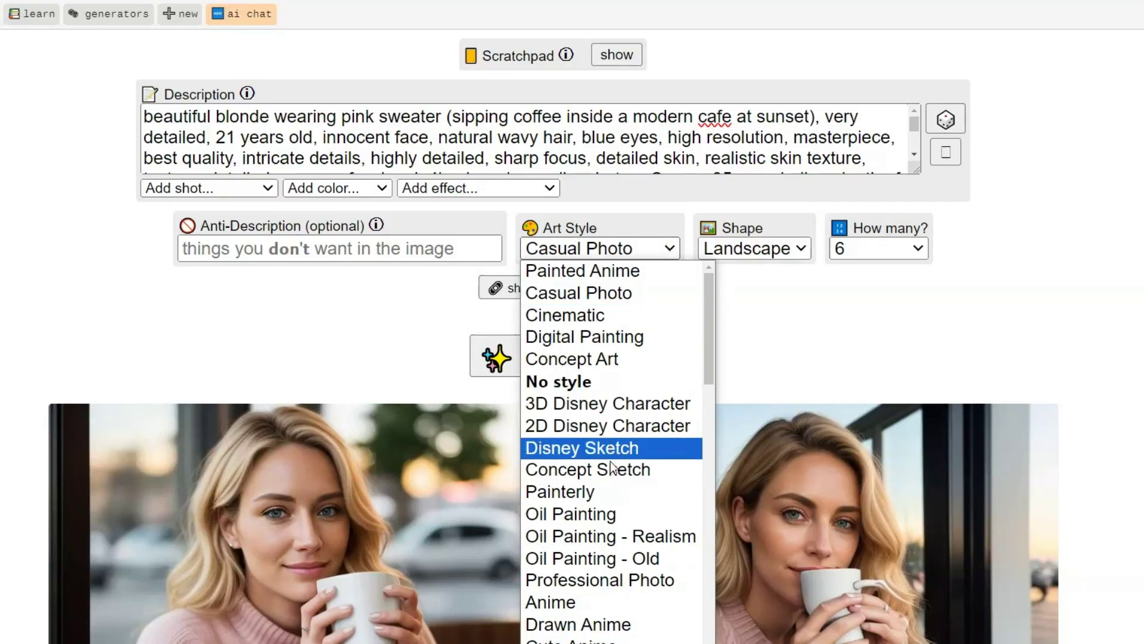
pyautogui.click(684, 585)
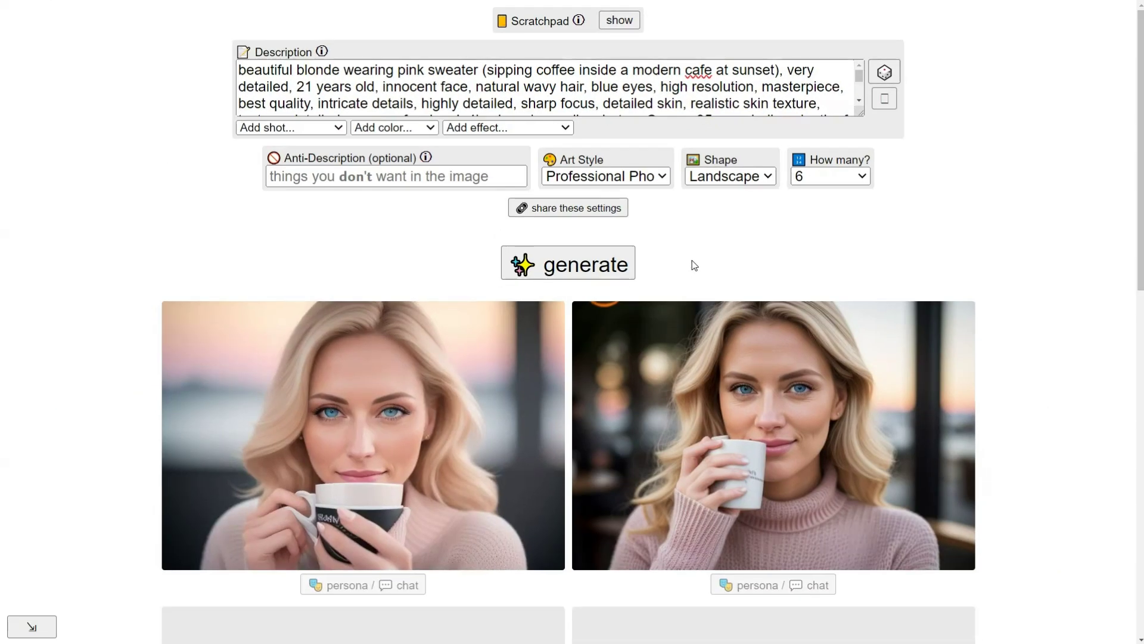
pyautogui.scroll(-8, 978, 266)
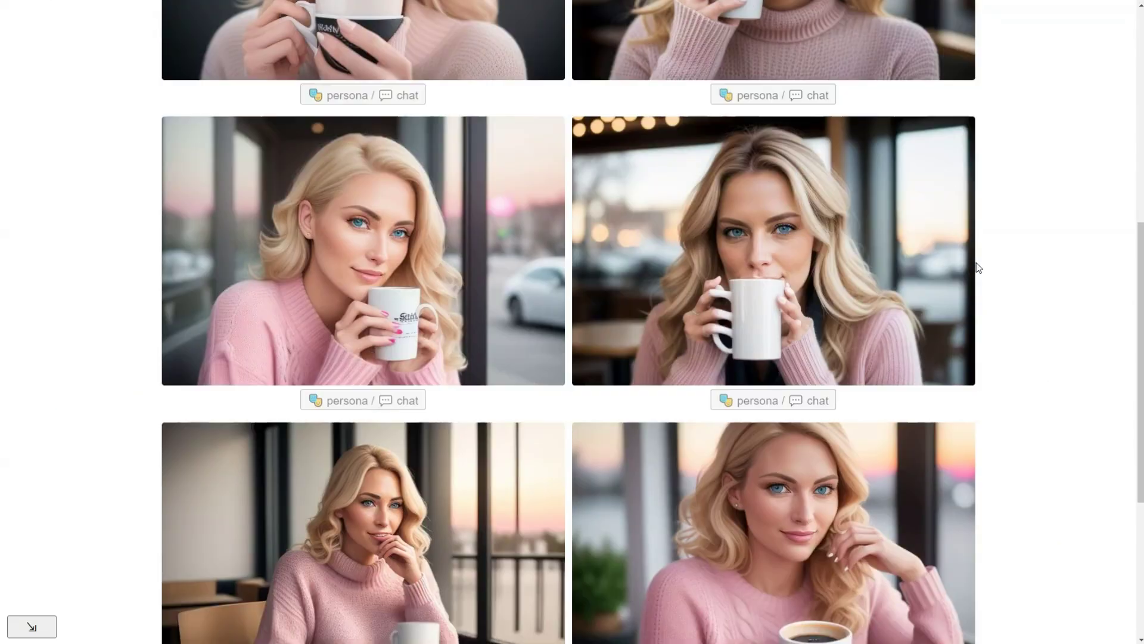
pyautogui.scroll(9, 978, 268)
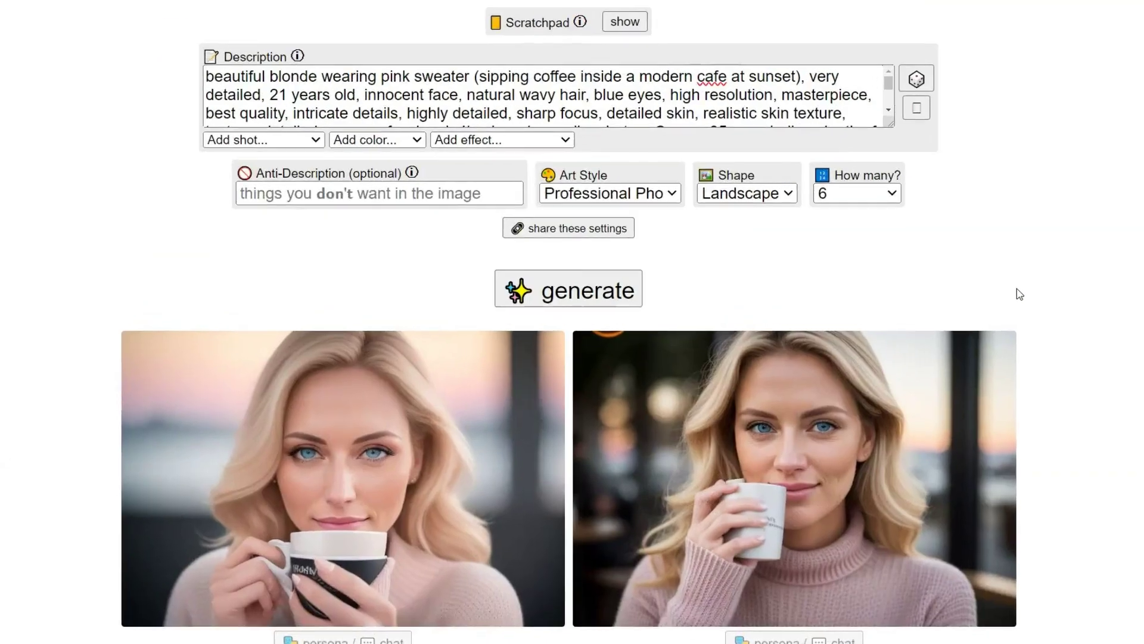
# Add extreme close-up, vibrant color grading and shallow depth of field, then delete those phrases.
pyautogui.click(298, 139)
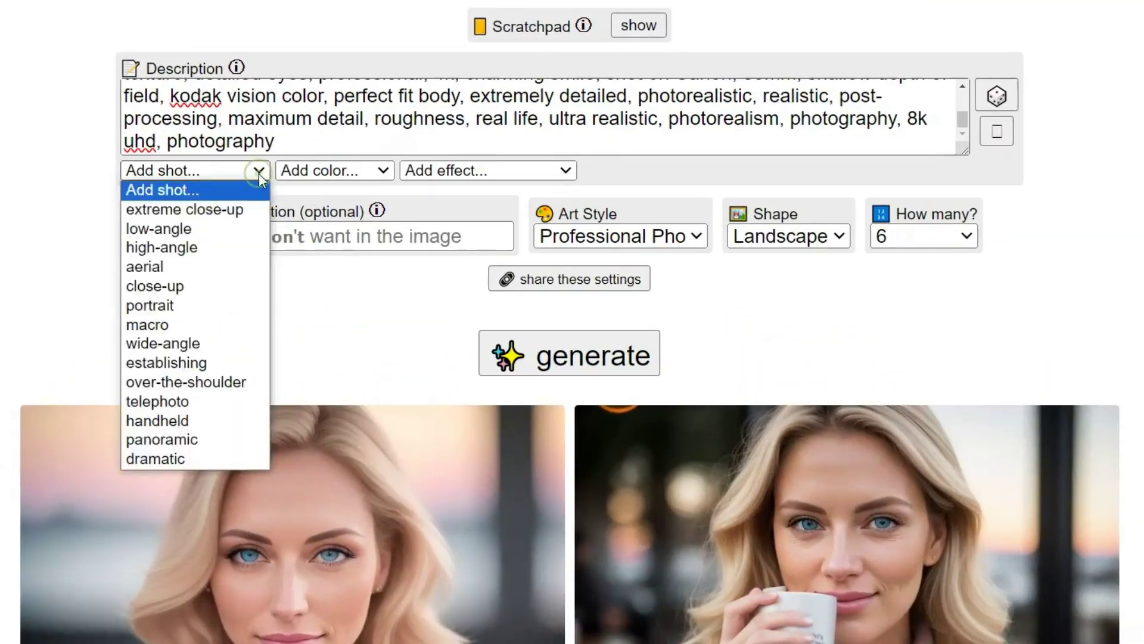
pyautogui.click(373, 172)
pyautogui.click(552, 170)
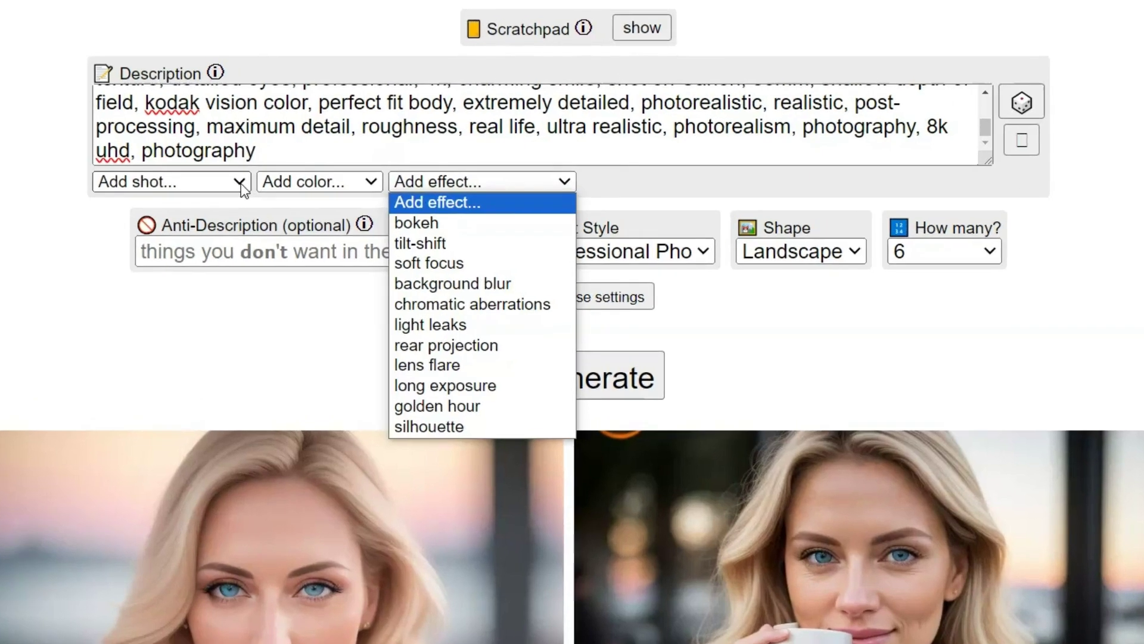
pyautogui.click(261, 171)
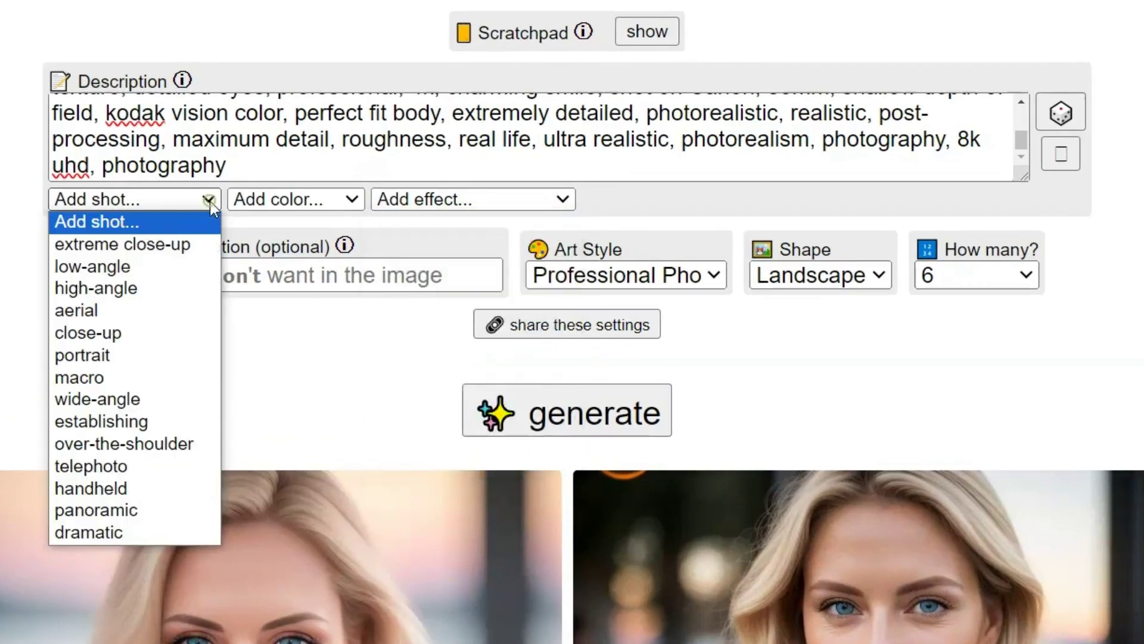
pyautogui.click(168, 249)
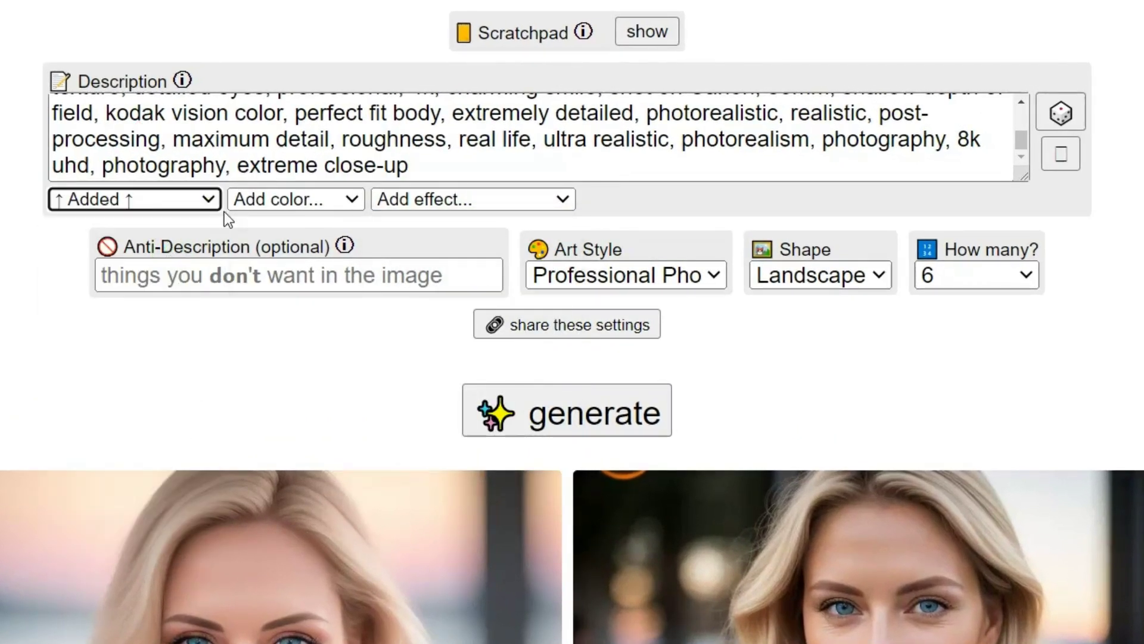
pyautogui.click(351, 198)
pyautogui.click(331, 244)
pyautogui.click(549, 202)
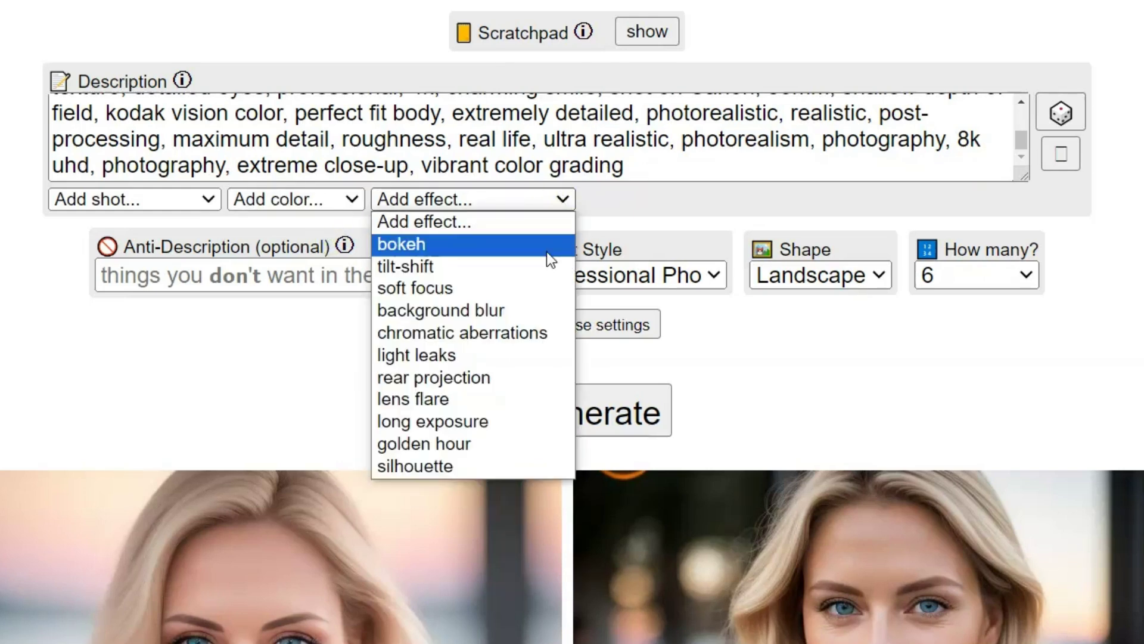
pyautogui.click(536, 309)
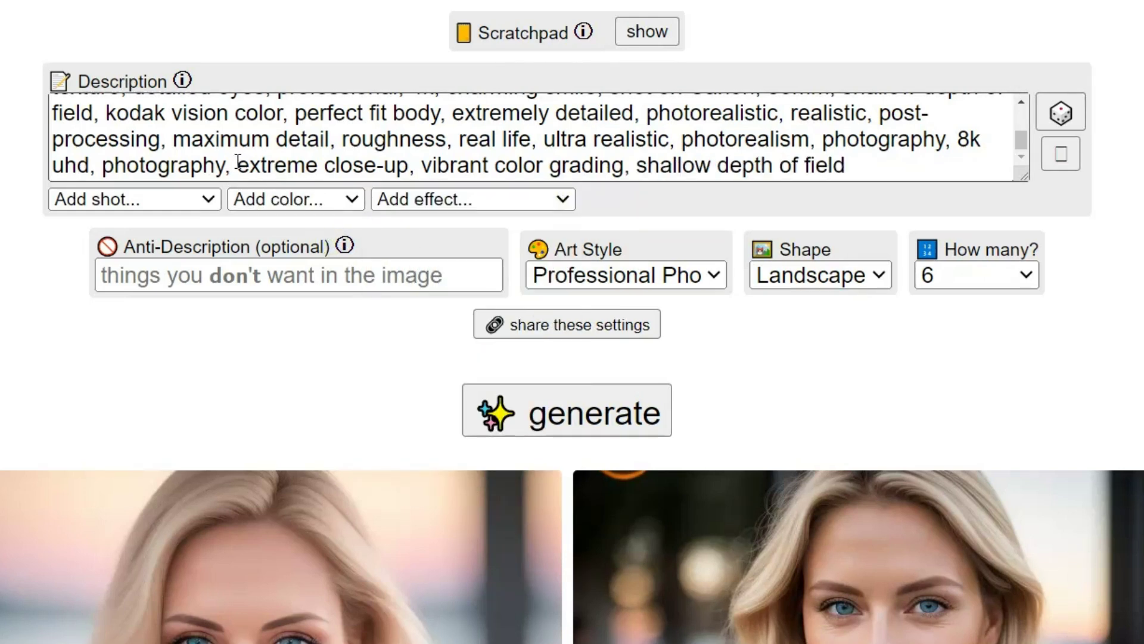
pyautogui.moveTo(238, 164); pyautogui.dragTo(850, 166)
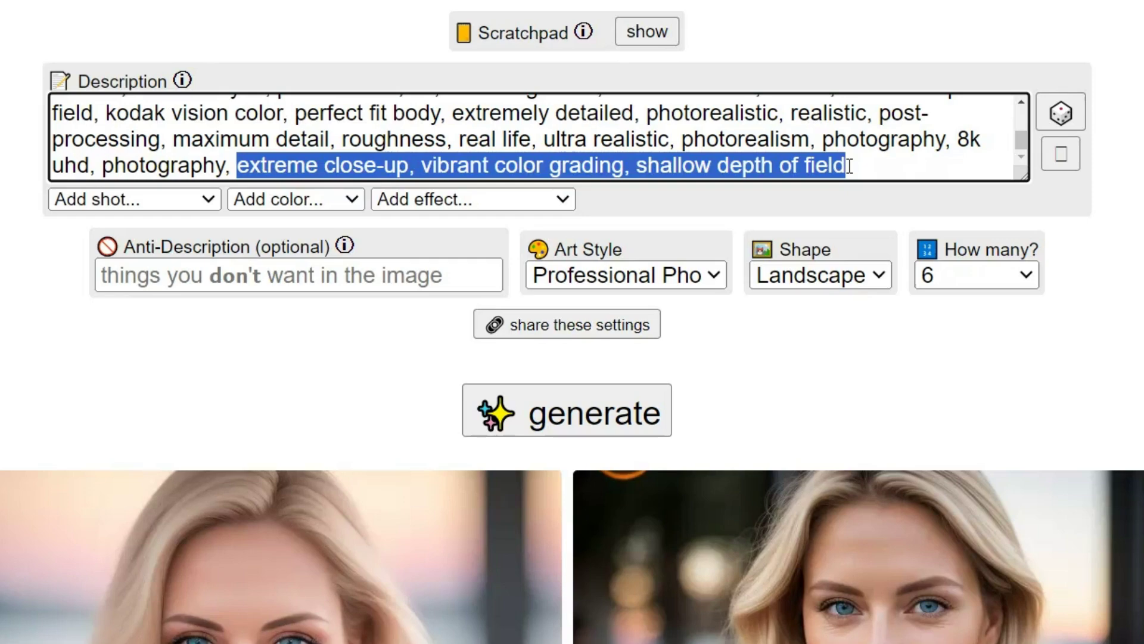
pyautogui.press('BackSpace')
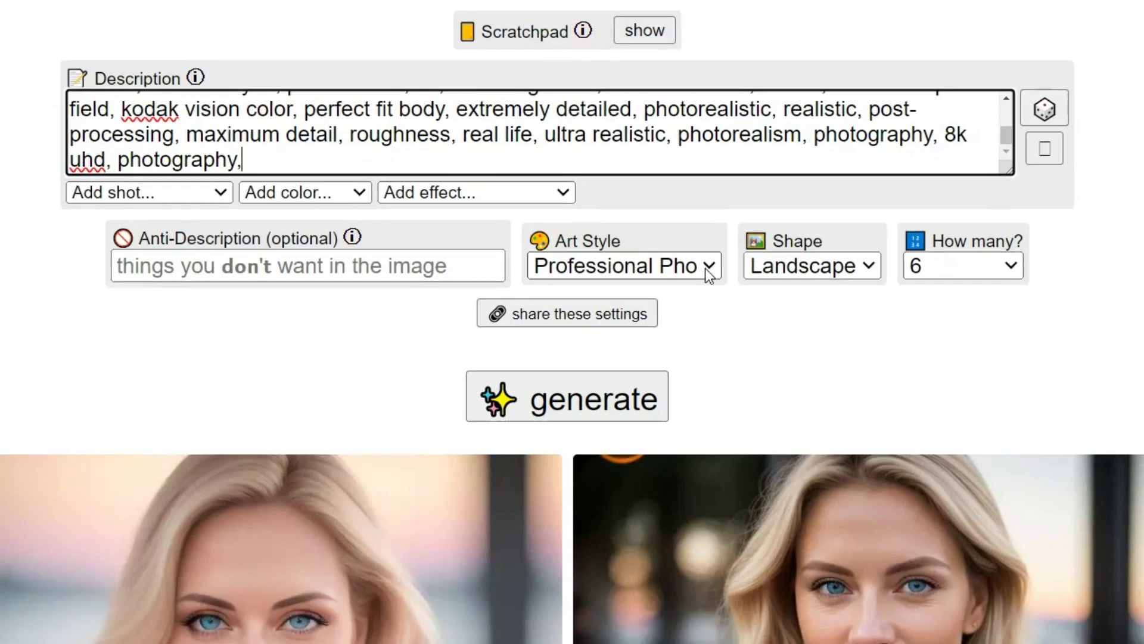
# Set the art style to Traditional Japanese and generate a new batch of portraits.
pyautogui.click(706, 274)
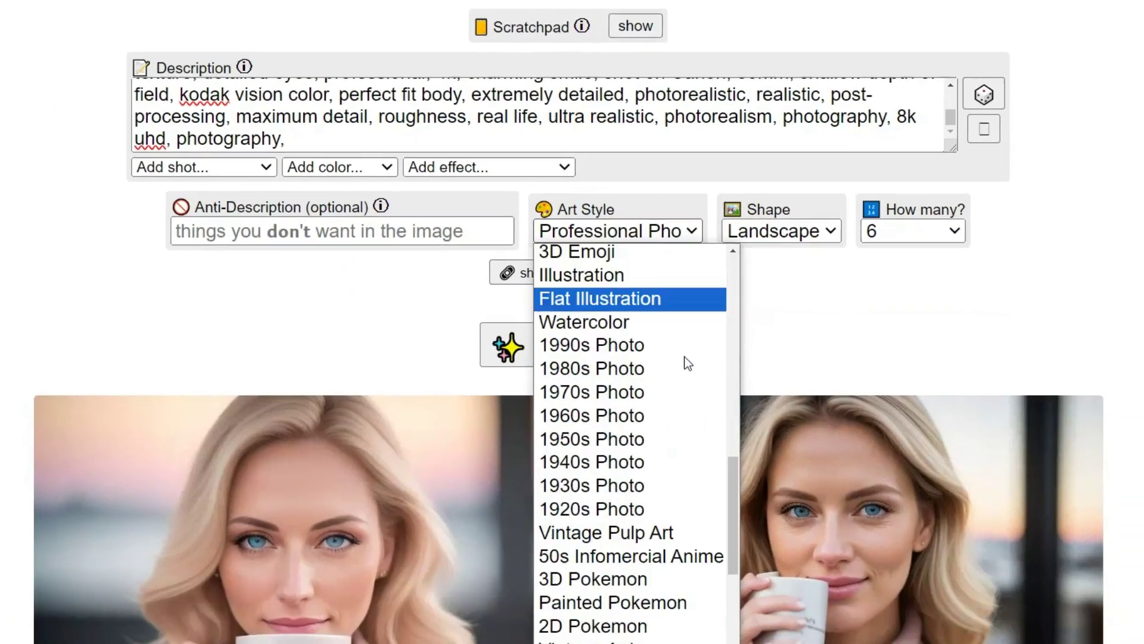
pyautogui.scroll(-5, 688, 363)
pyautogui.click(693, 581)
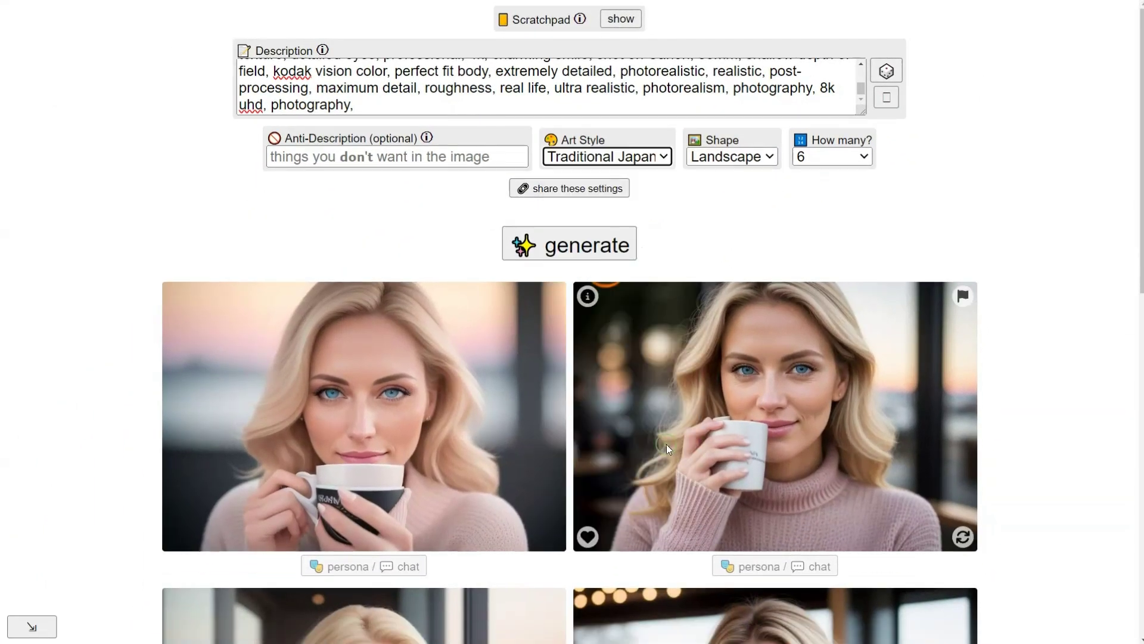
pyautogui.click(620, 251)
pyautogui.scroll(-9, 1030, 238)
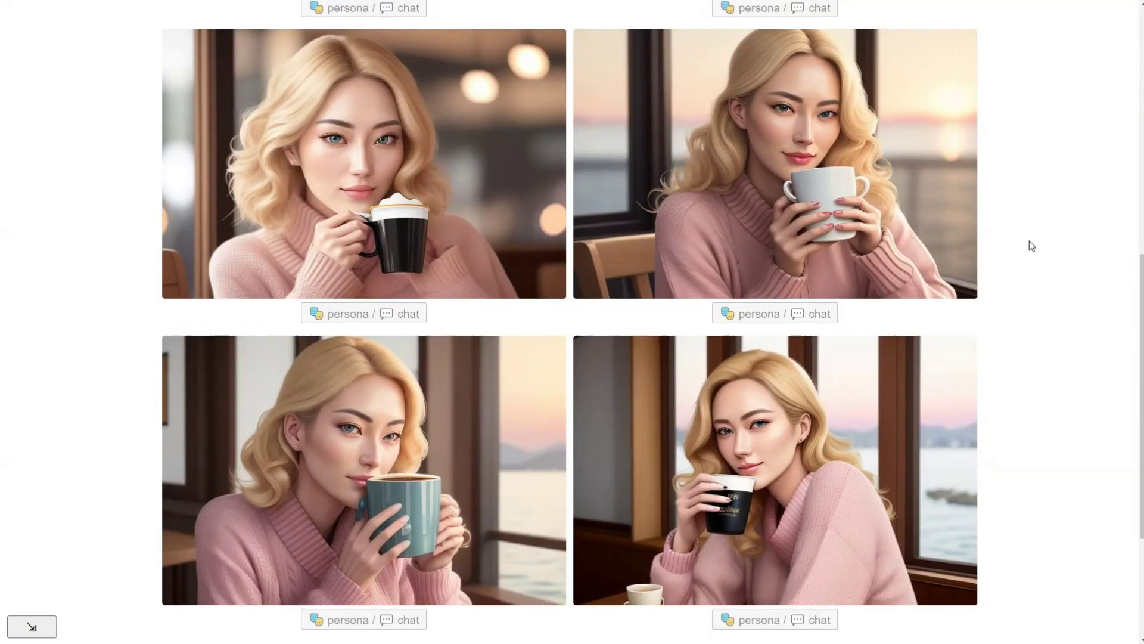
pyautogui.scroll(10, 1031, 246)
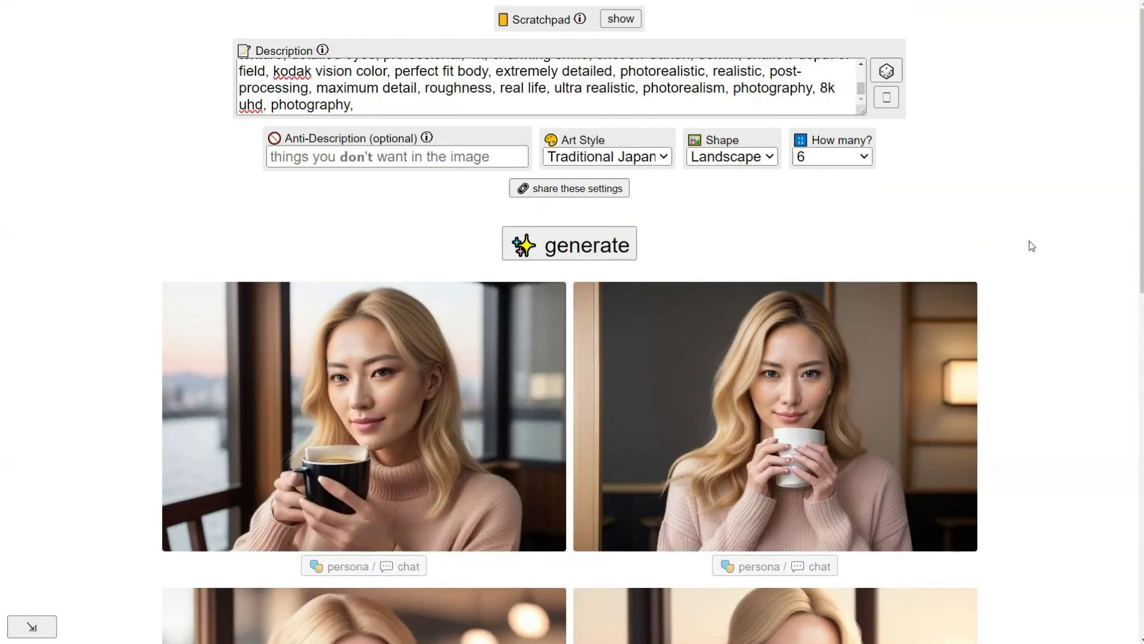
pyautogui.click(663, 158)
# Select Studio Ghibli style, generate, and scroll through the resulting images.
pyautogui.scroll(10, 694, 238)
pyautogui.moveTo(695, 179); pyautogui.dragTo(694, 241)
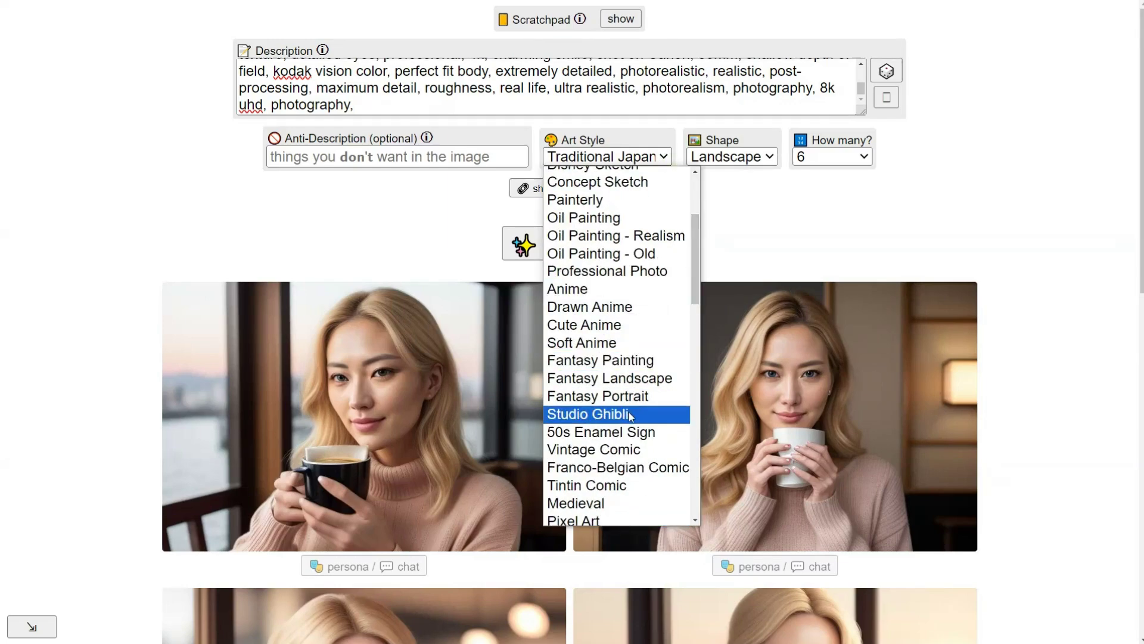
pyautogui.click(650, 413)
pyautogui.click(569, 243)
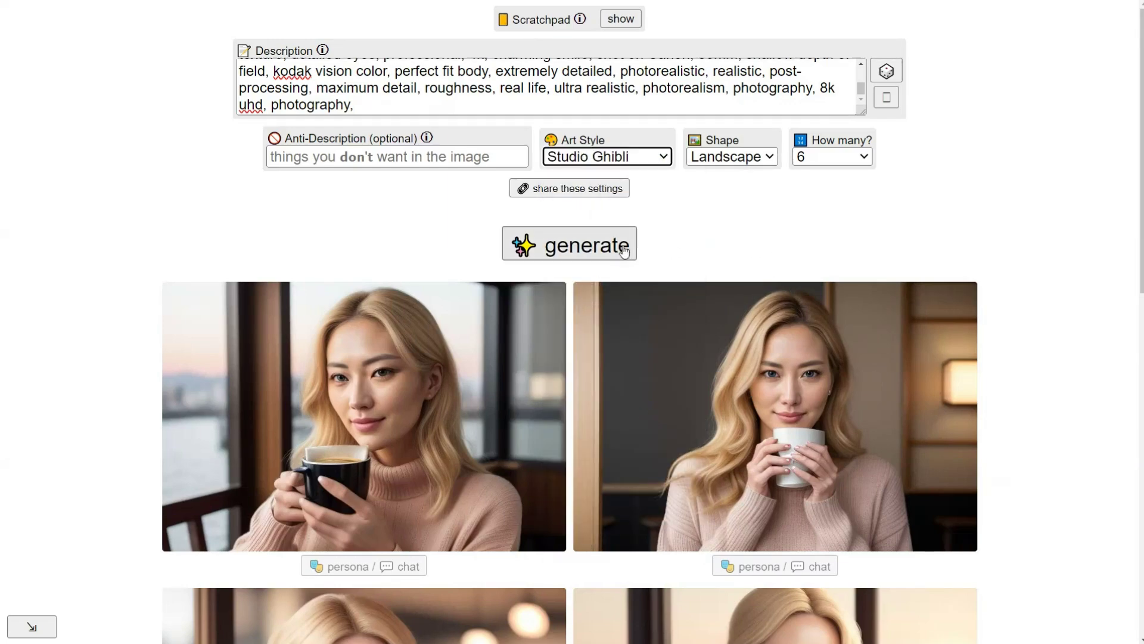
pyautogui.scroll(-4, 1023, 219)
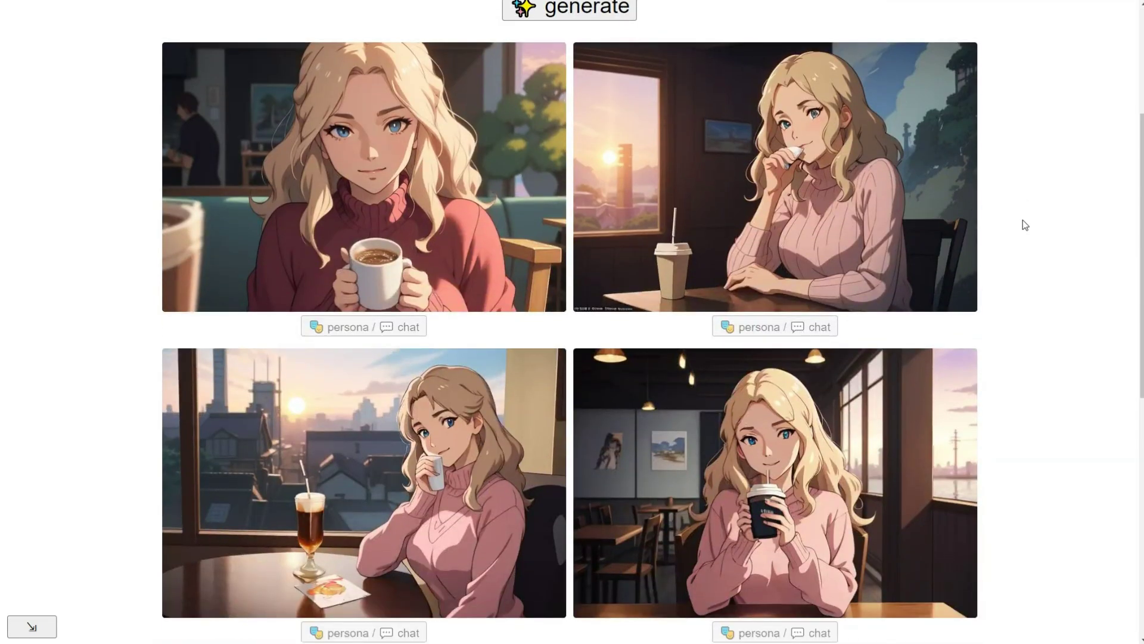
pyautogui.scroll(-2, 1023, 219)
pyautogui.scroll(-3, 1023, 220)
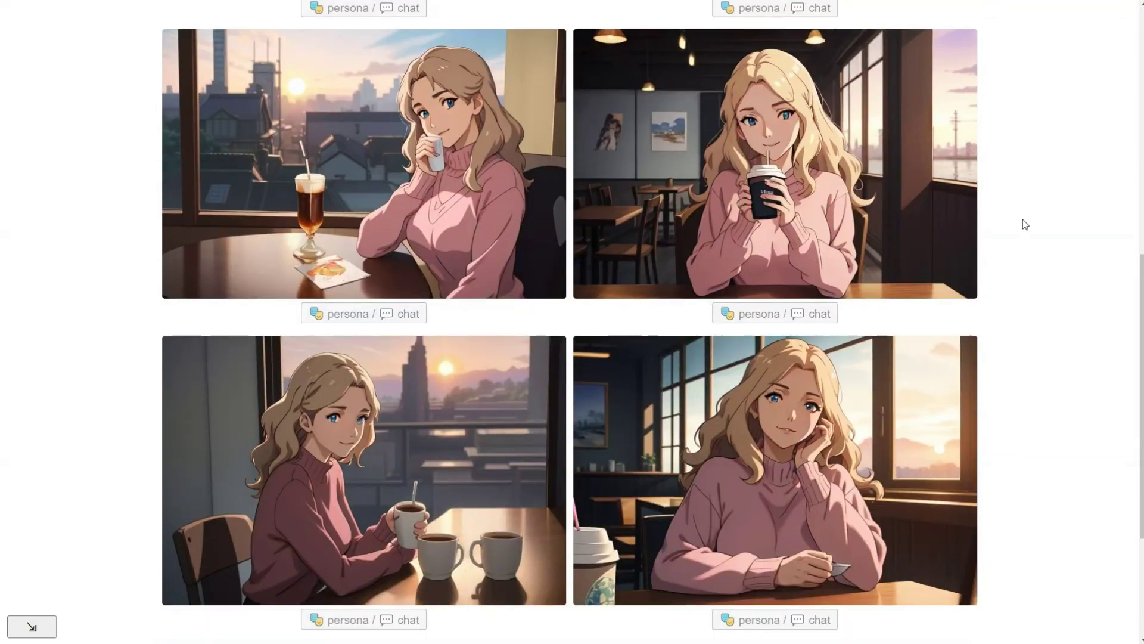
pyautogui.scroll(5, 1023, 224)
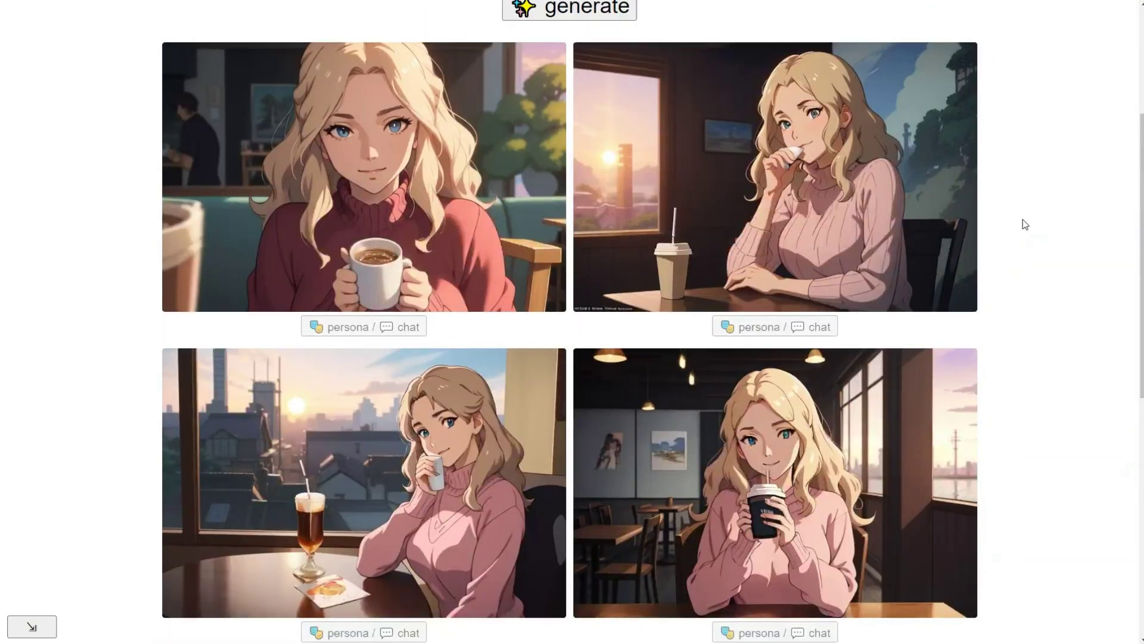
pyautogui.scroll(4, 1023, 220)
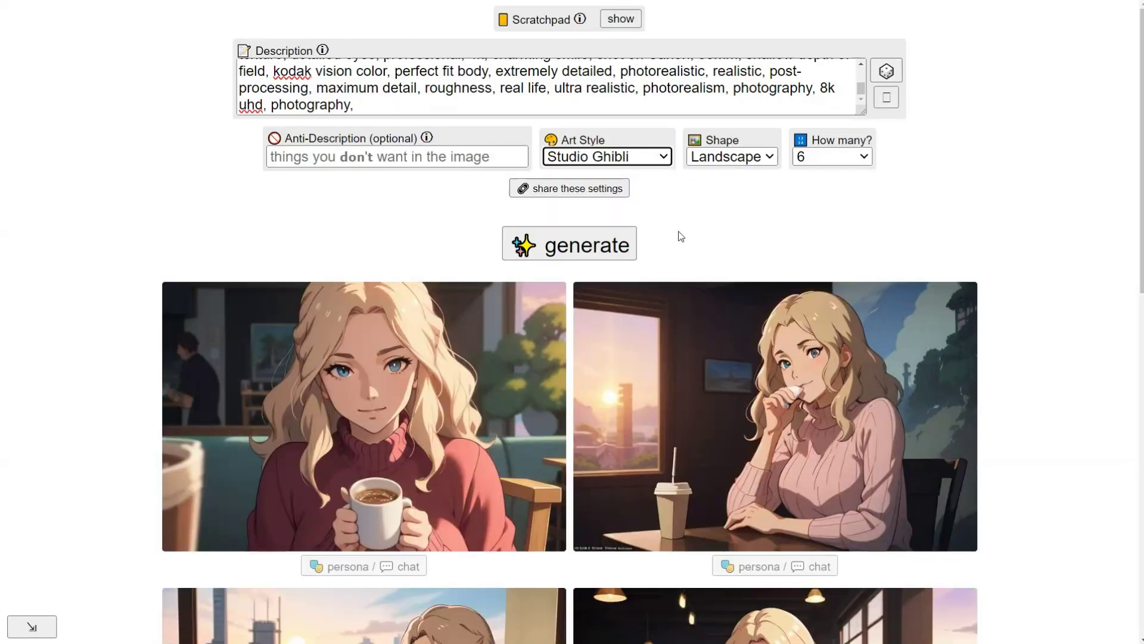
# Switch to Disney Sketch style and generate the black-and-white versions.
pyautogui.click(665, 160)
pyautogui.scroll(1, 646, 190)
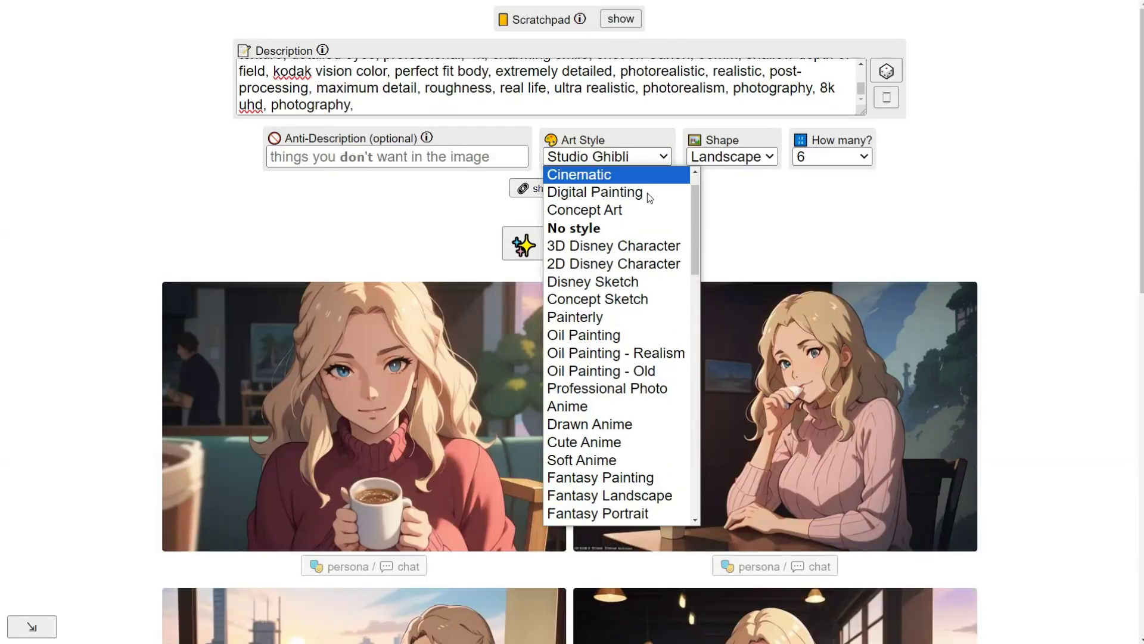
pyautogui.click(629, 284)
pyautogui.click(620, 245)
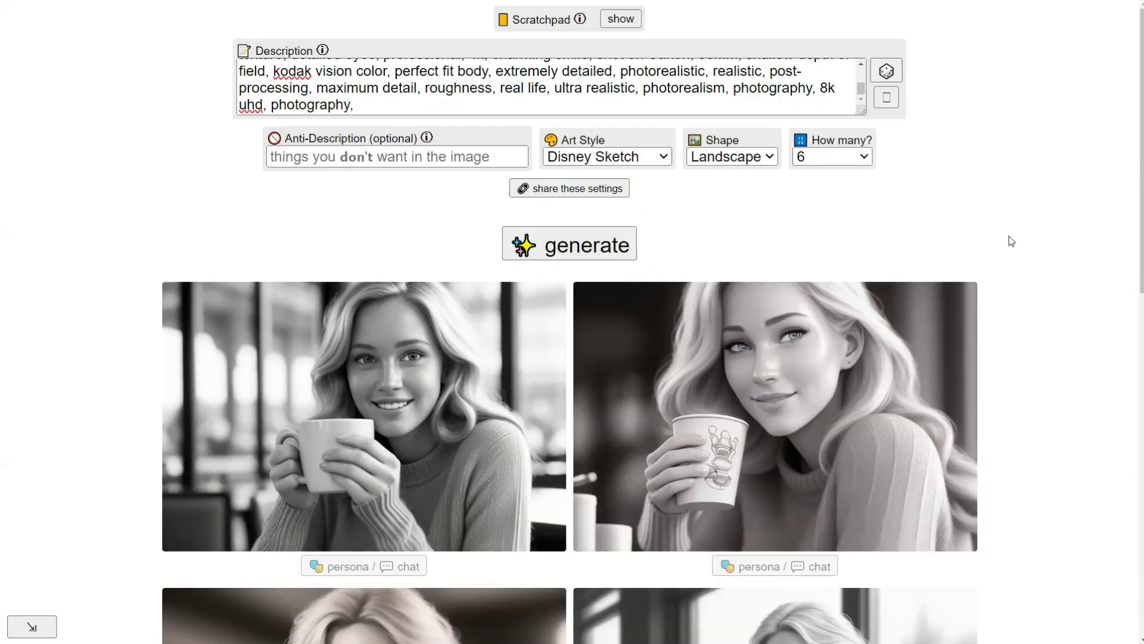
pyautogui.scroll(-2, 1008, 234)
pyautogui.scroll(-7, 1008, 233)
pyautogui.scroll(6, 1007, 234)
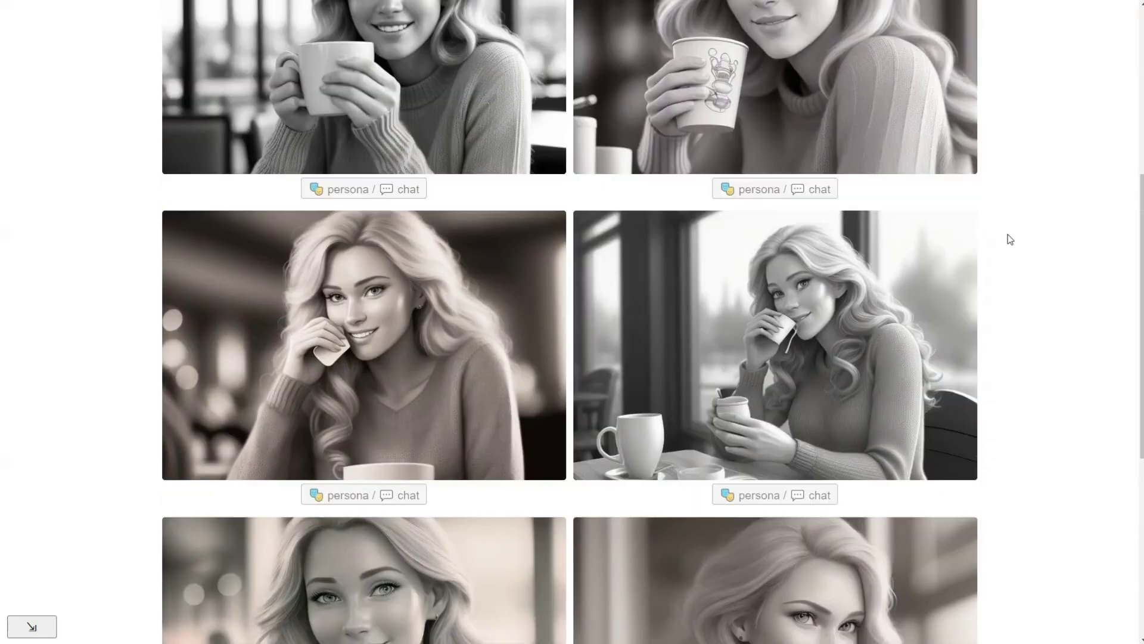
pyautogui.scroll(2, 1009, 238)
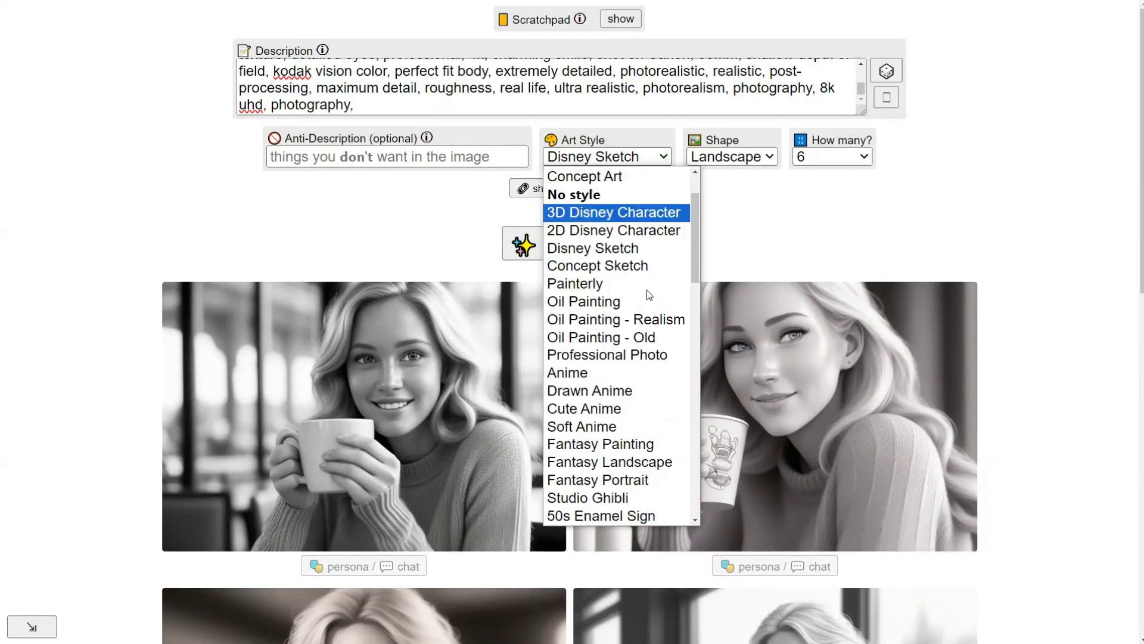
# Pick the Medieval art style, generate, and scroll through the new coffee portraits.
pyautogui.scroll(-5, 646, 290)
pyautogui.click(625, 334)
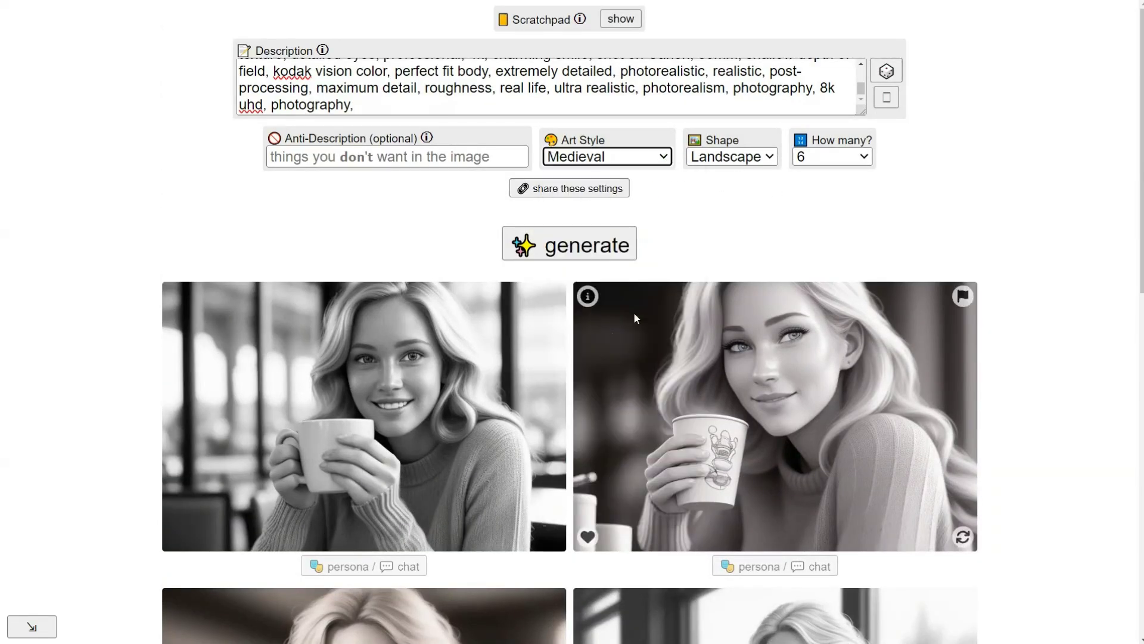
pyautogui.click(622, 245)
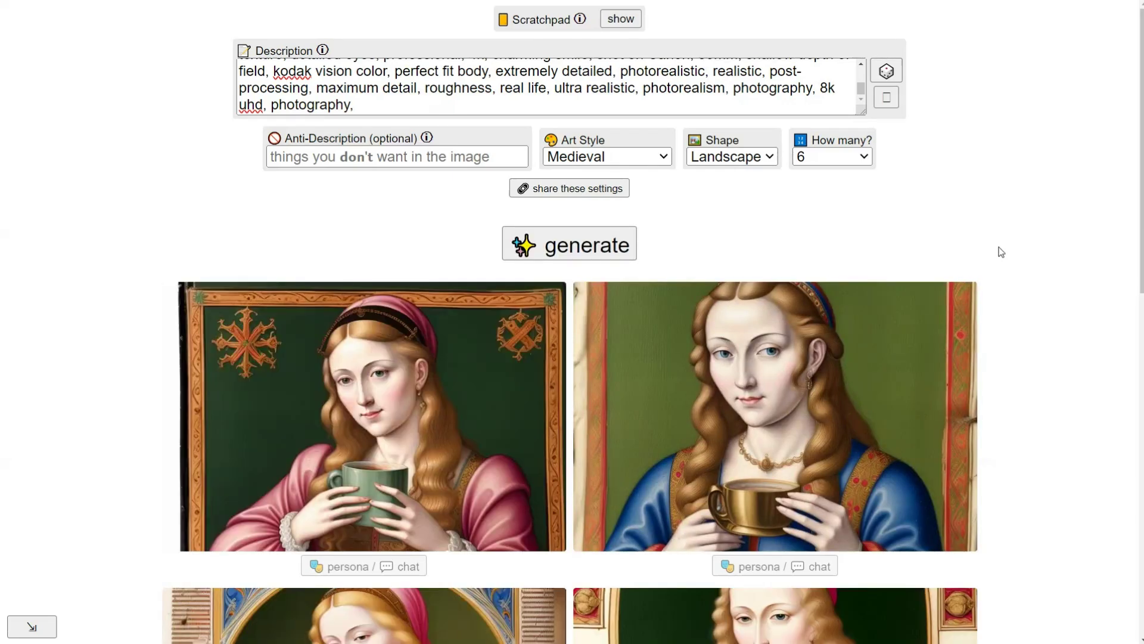
pyautogui.scroll(-7, 1001, 252)
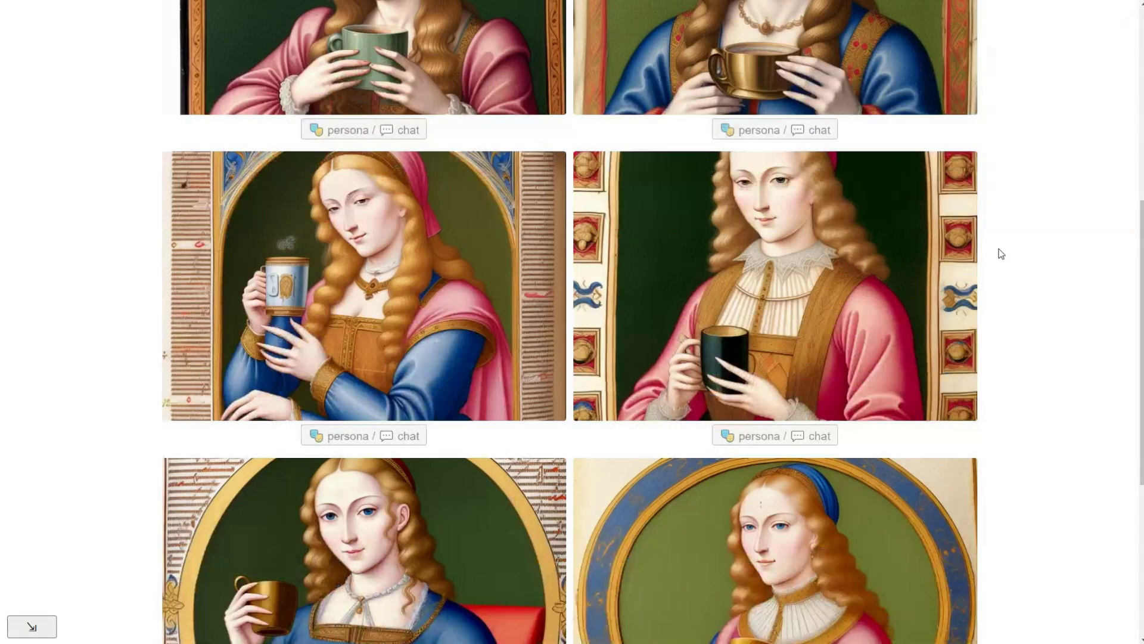
pyautogui.scroll(7, 1001, 253)
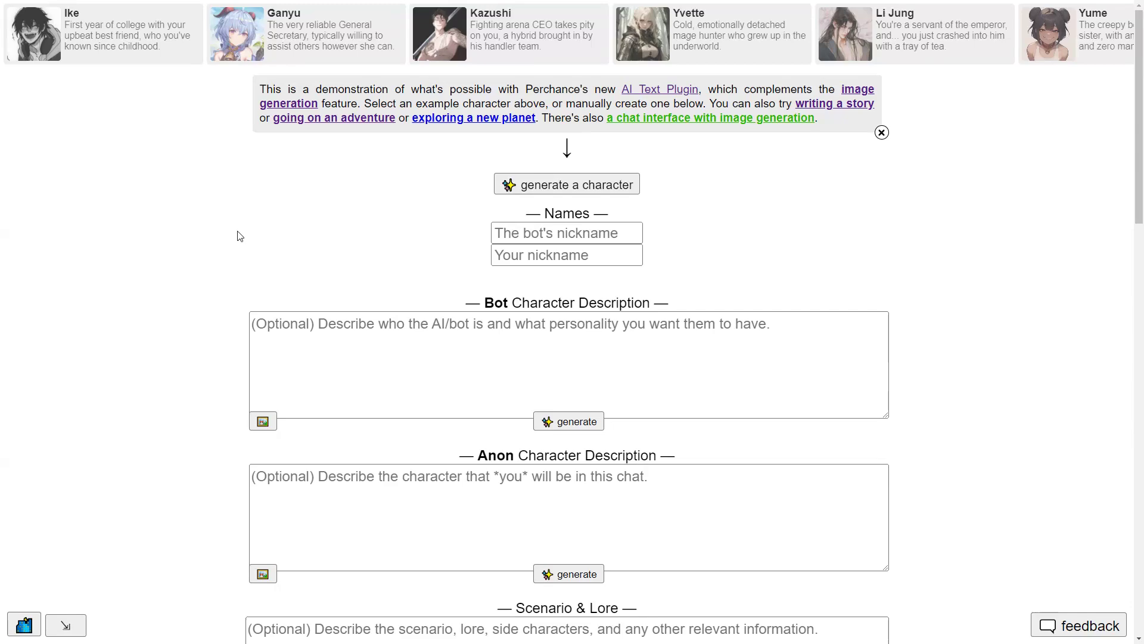
# Scroll through the AI Chat character page and click into the Scenario & Lore field.
pyautogui.hscroll(2, 607, 38)
pyautogui.scroll(-1, 1081, 246)
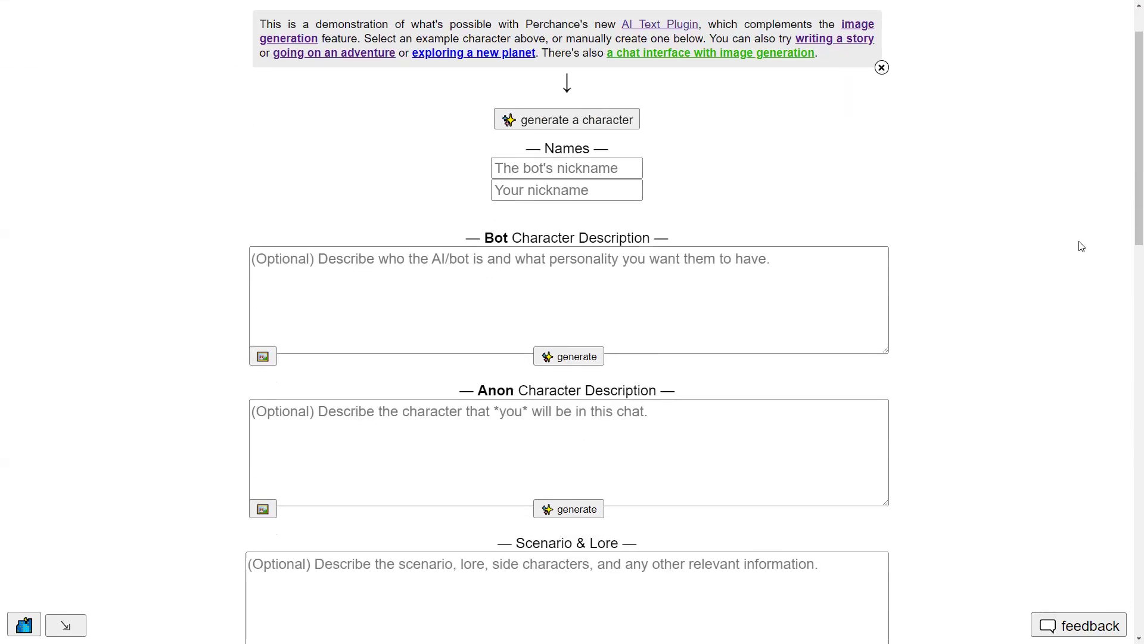
pyautogui.scroll(-3, 1081, 246)
pyautogui.click(348, 358)
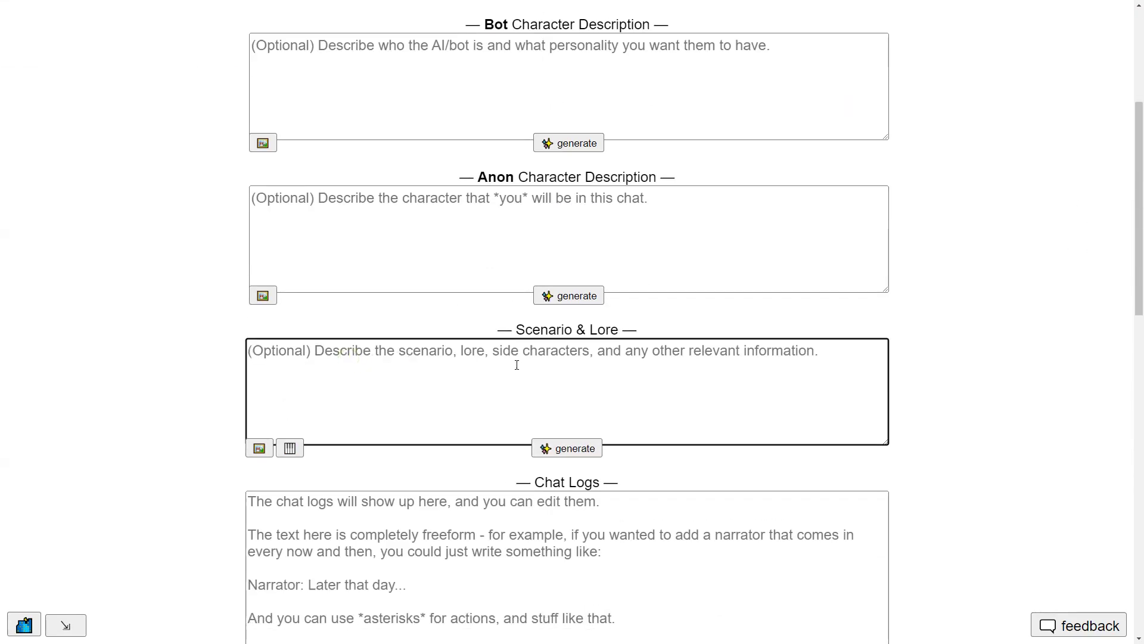
pyautogui.scroll(-8, 685, 372)
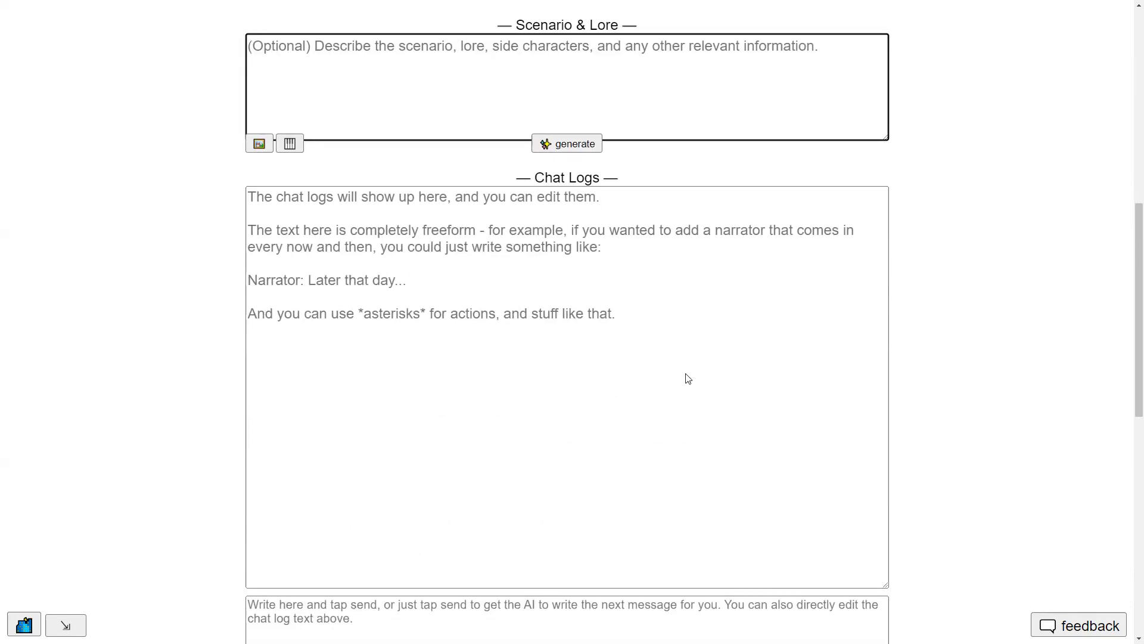
pyautogui.scroll(-2, 688, 379)
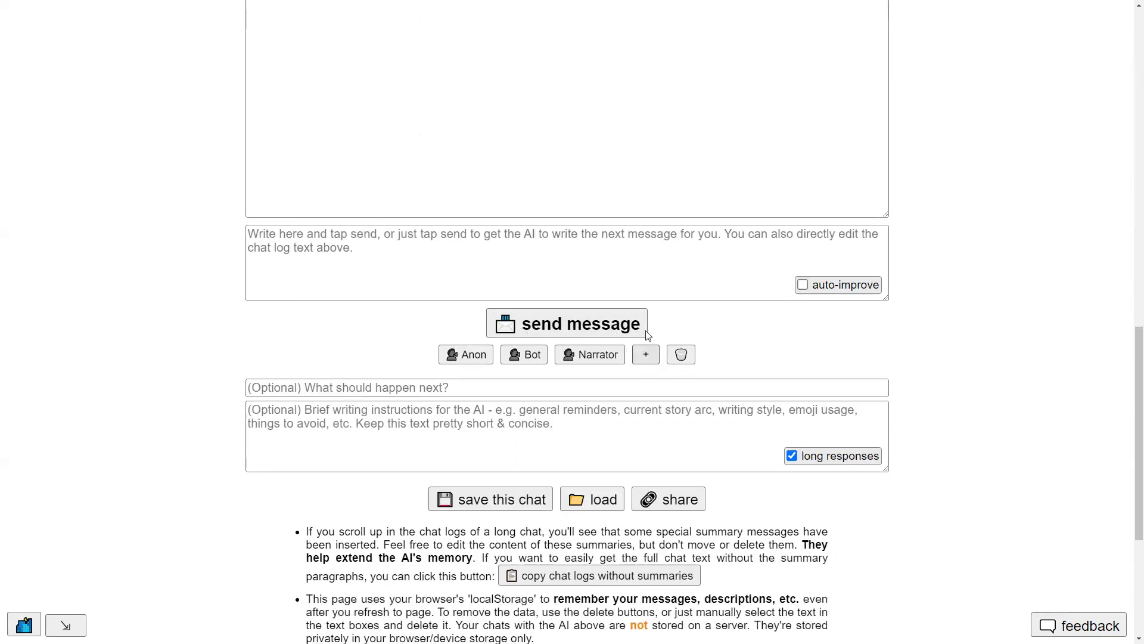
pyautogui.scroll(13, 628, 441)
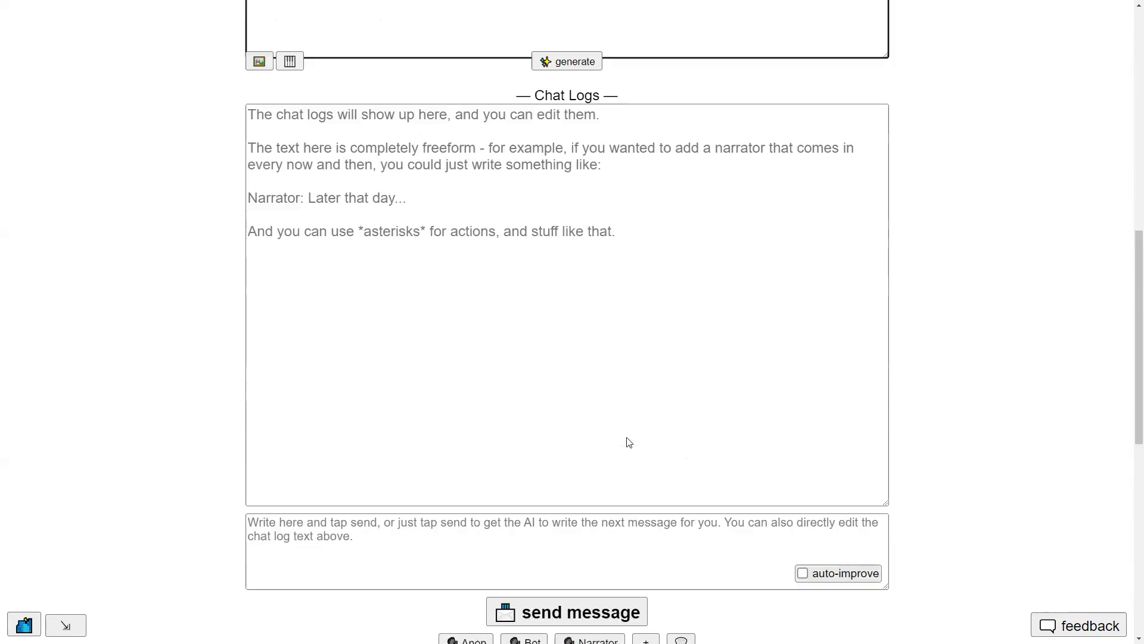
pyautogui.scroll(1, 629, 438)
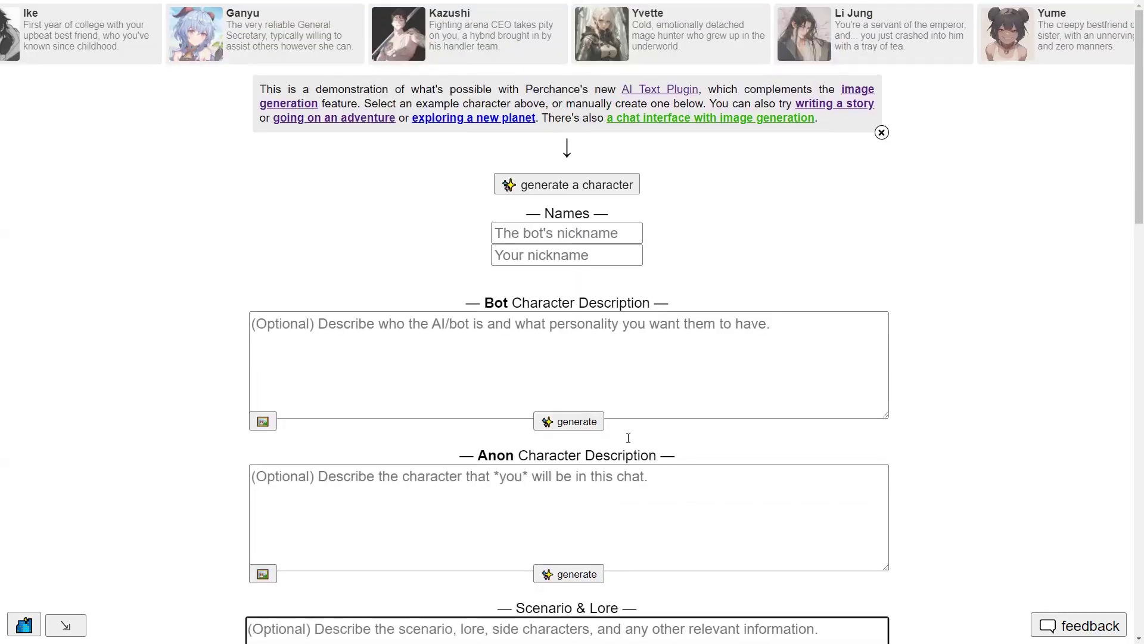